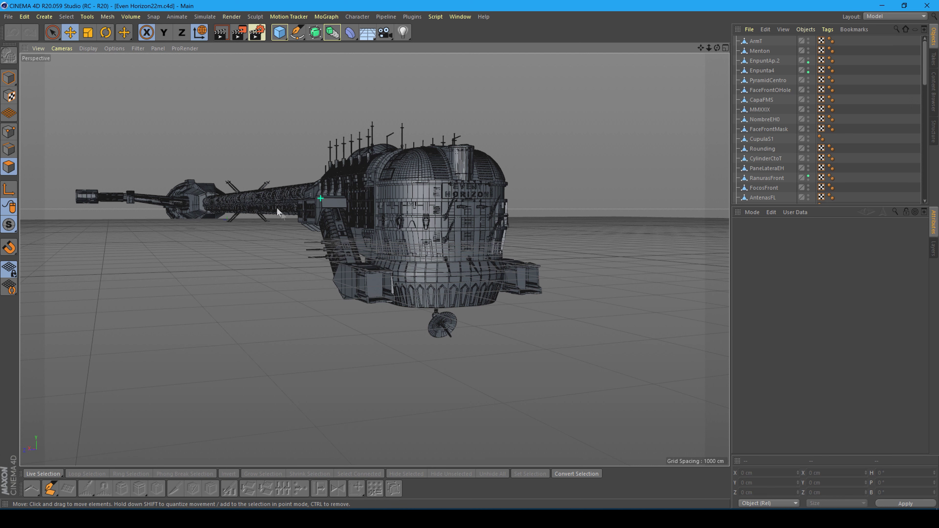
Step: Render the ship's Perspective view twice, then restore the four-view Perspective/Top/Left/Back layout
left_click(223, 36)
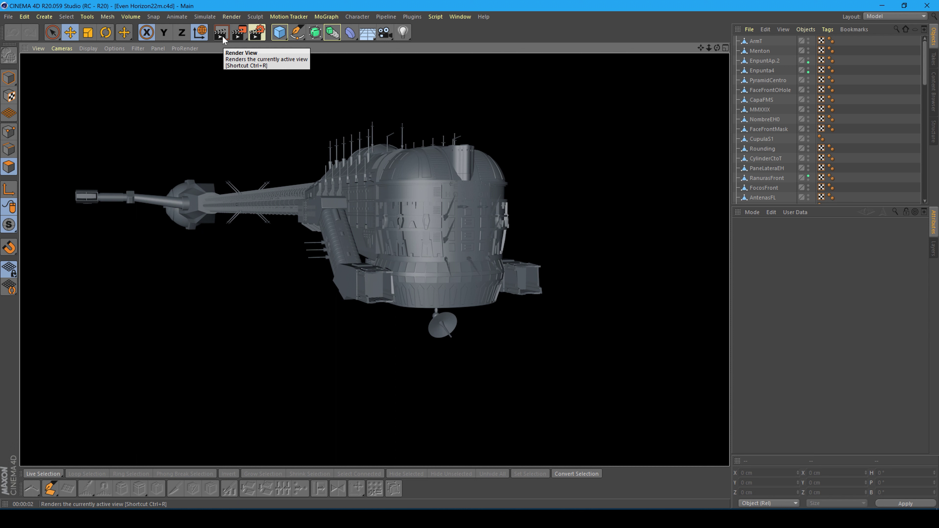
left_click(222, 36)
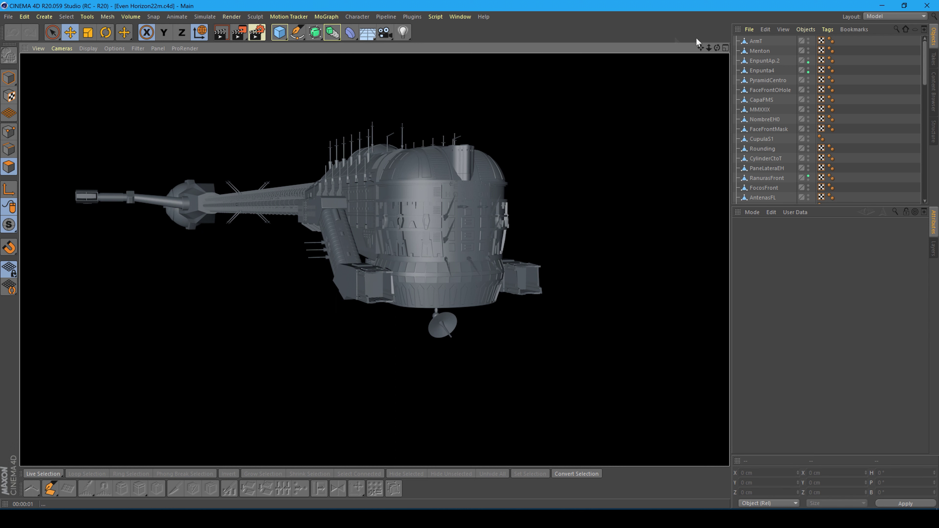
left_click(725, 48)
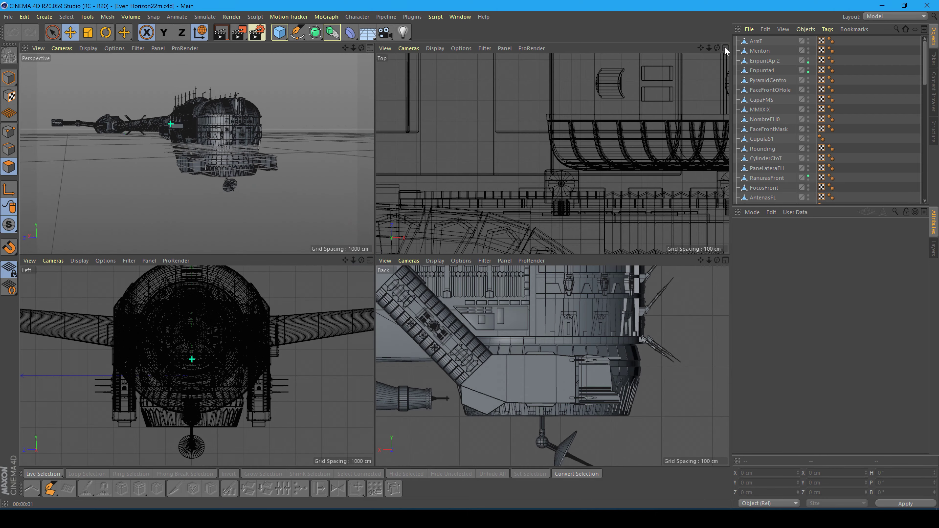
Step: Maximize the Top view, frame the whole ship, render it, and restore four views
left_click(725, 48)
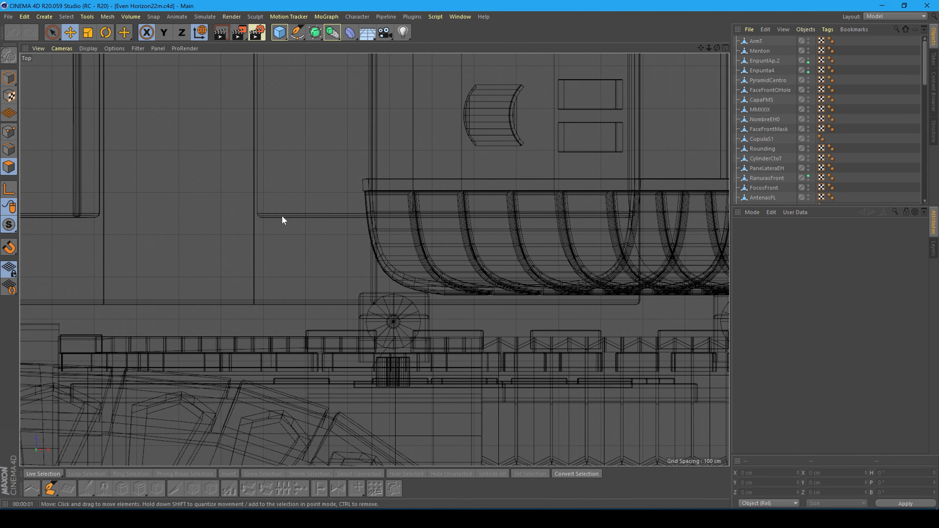
scroll(281, 221, "down", 3)
scroll(282, 220, "down", 3)
scroll(282, 220, "down", 2)
scroll(281, 221, "down", 2)
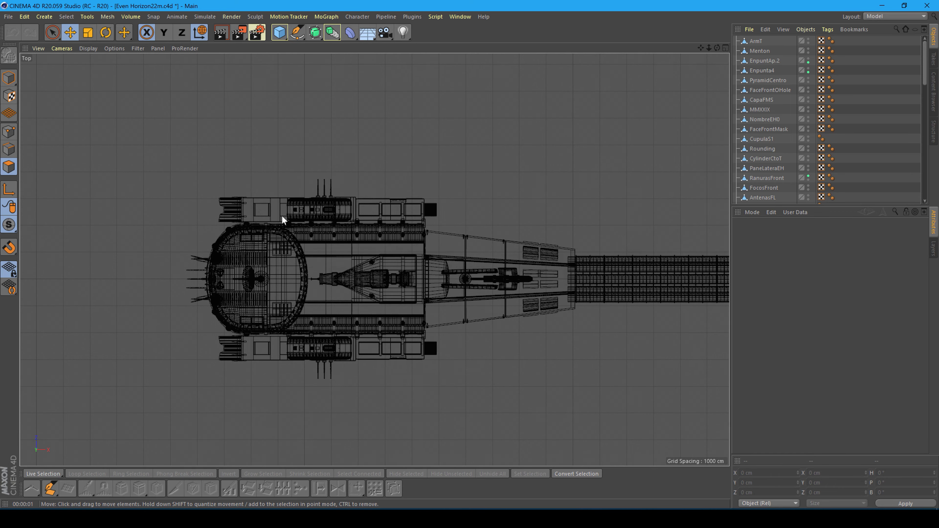
scroll(282, 217, "down", 2)
scroll(282, 217, "down", 2)
scroll(282, 217, "down", 2)
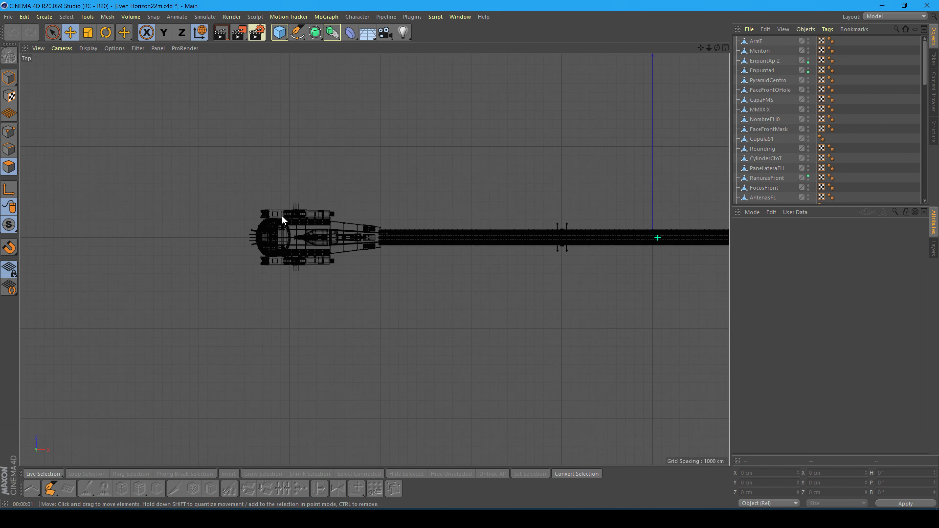
left_click_drag(701, 48, 501, 50)
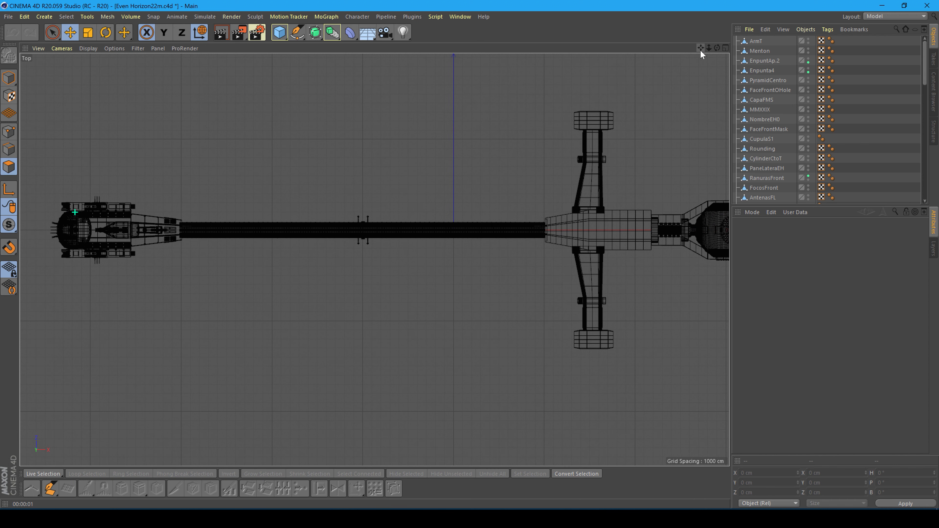
left_click_drag(701, 48, 674, 49)
scroll(542, 120, "down", 2)
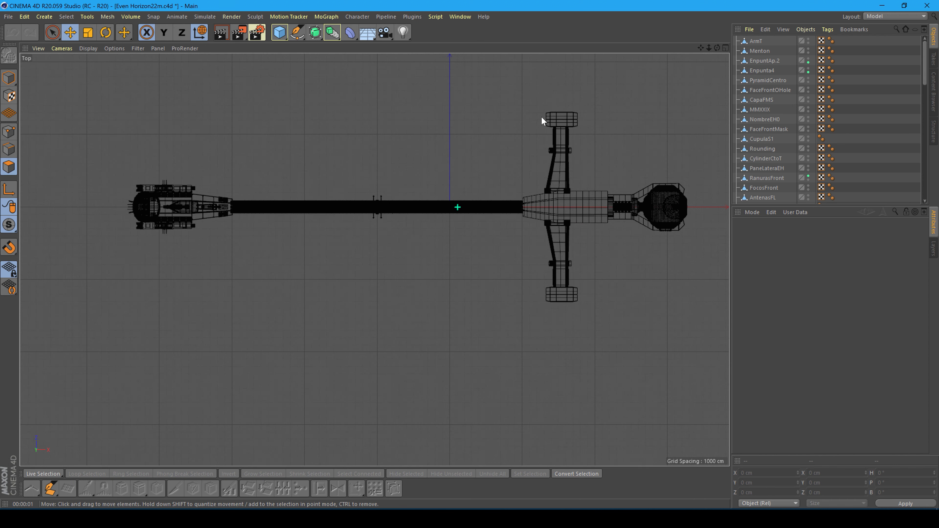
left_click(220, 33)
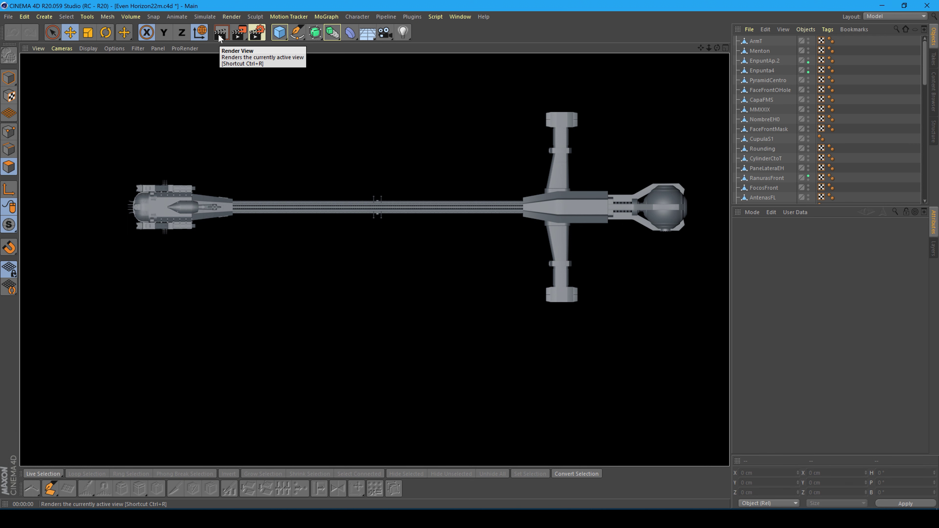
left_click(726, 48)
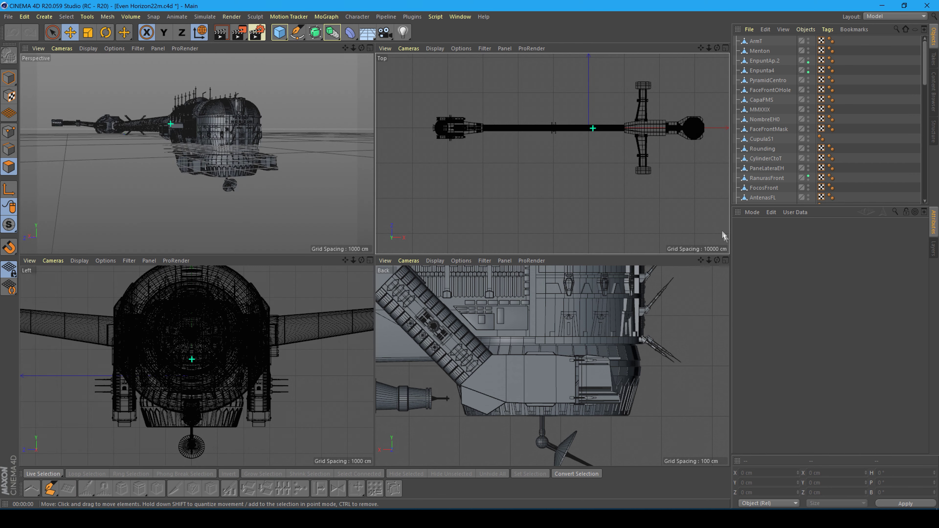
Step: Maximize the Back view and render a close-up of the ship's head section
left_click(727, 262)
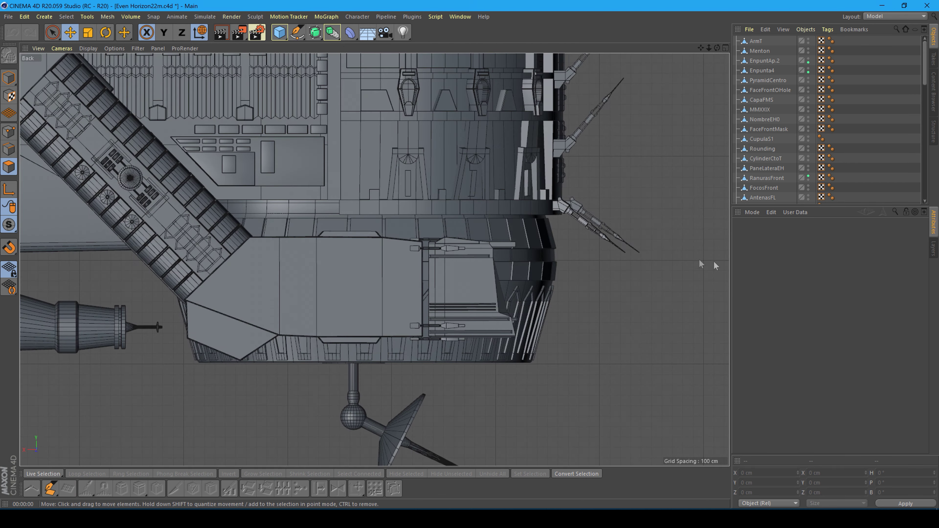
scroll(397, 227, "down", 5)
scroll(408, 232, "down", 3)
scroll(439, 233, "down", 3)
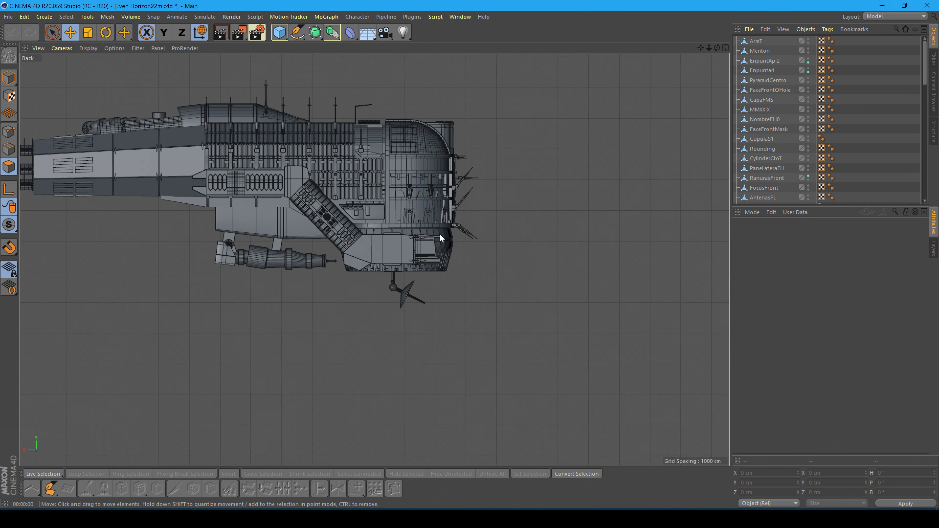
scroll(439, 234, "down", 1)
scroll(440, 234, "down", 2)
scroll(440, 233, "down", 2)
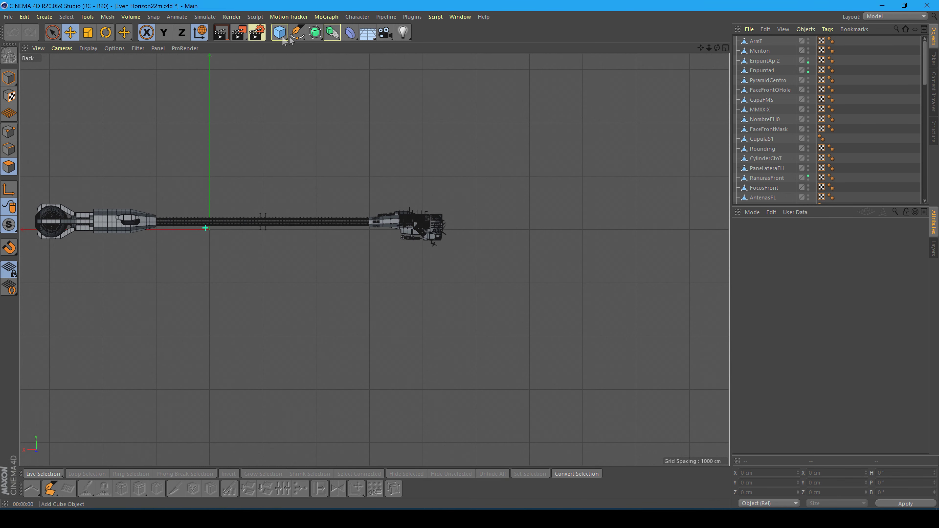
left_click_drag(701, 48, 793, 37)
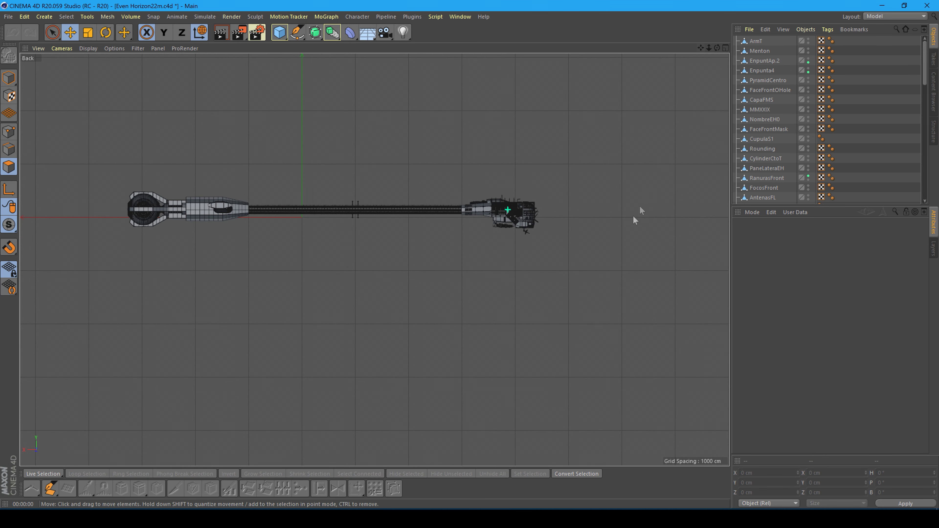
scroll(614, 231, "up", 3)
scroll(511, 198, "up", 2)
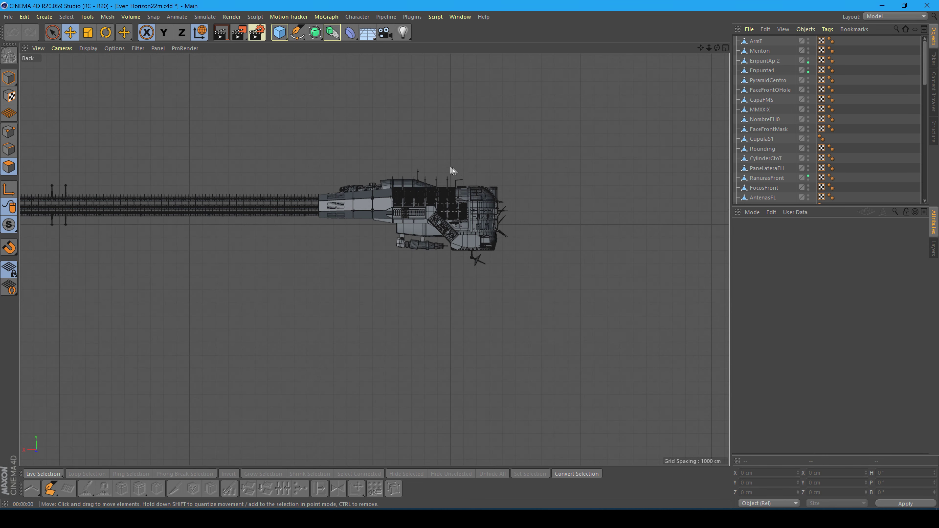
scroll(452, 166, "up", 3)
scroll(450, 170, "up", 2)
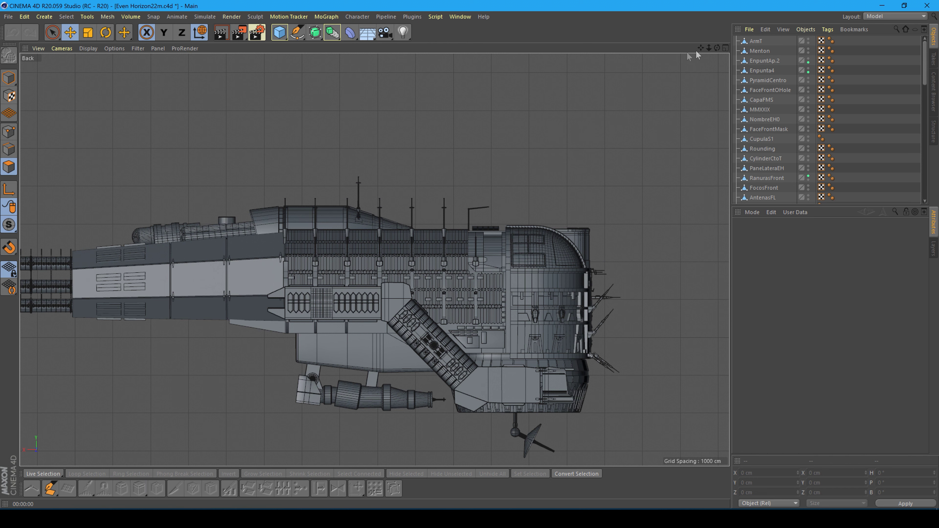
left_click_drag(700, 48, 736, 11)
left_click_drag(701, 48, 702, 46)
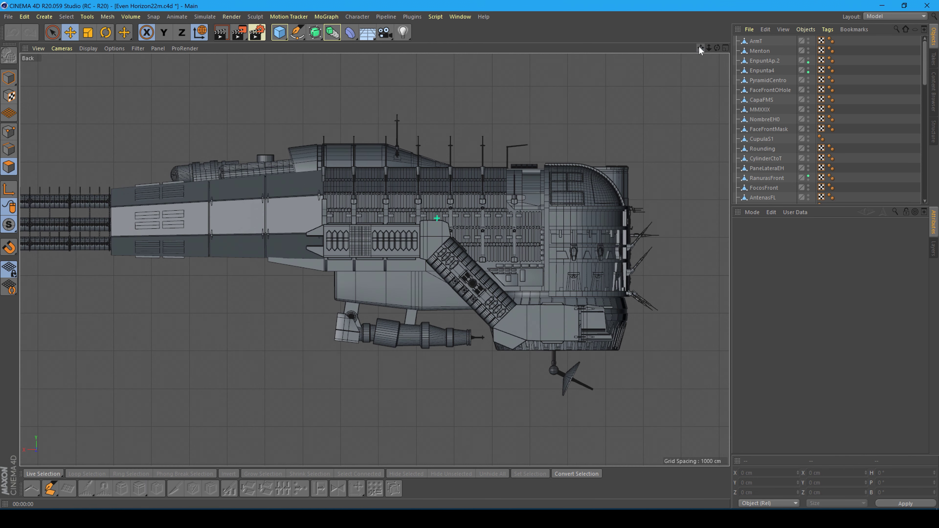
left_click(221, 33)
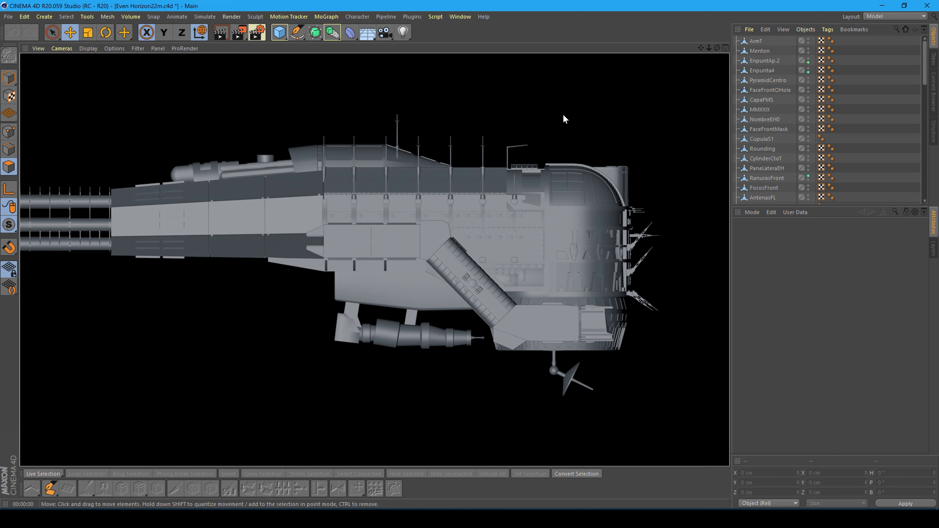
Step: Zoom out to frame the entire ship and render it from the side
scroll(563, 117, "down", 1)
scroll(563, 116, "down", 2)
scroll(563, 116, "down", 1)
scroll(564, 116, "down", 2)
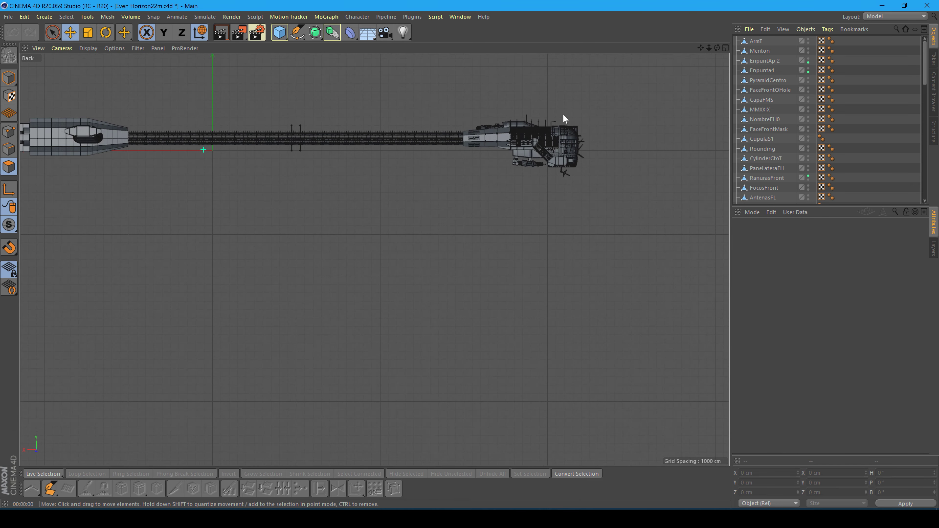
scroll(563, 117, "down", 1)
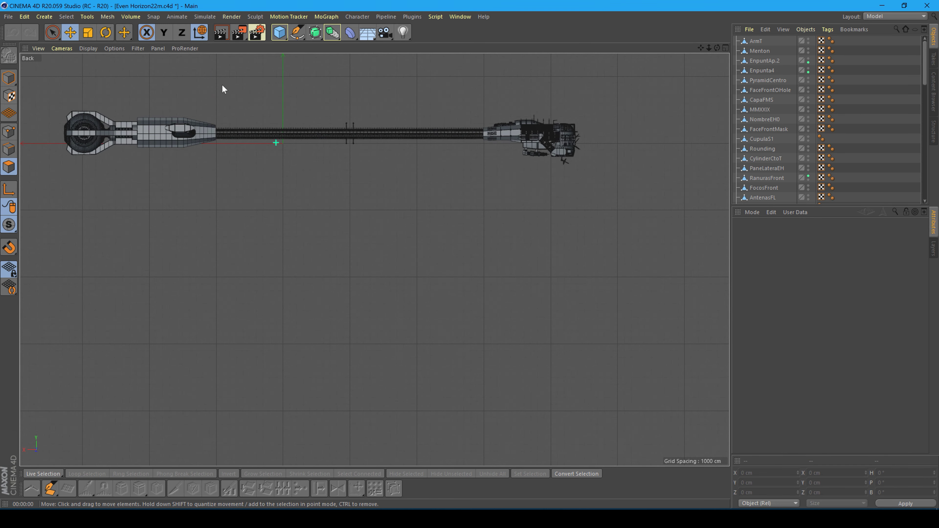
scroll(223, 88, "up", 1)
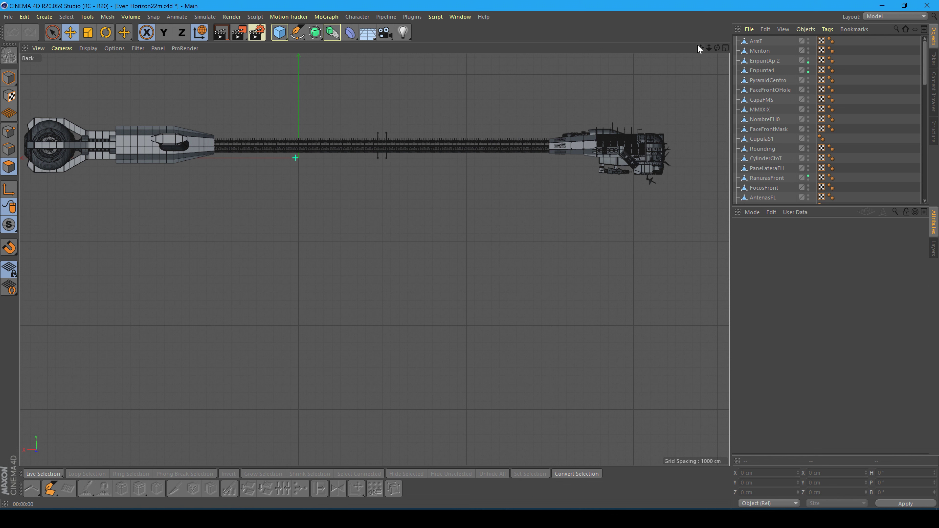
left_click_drag(700, 48, 716, 58)
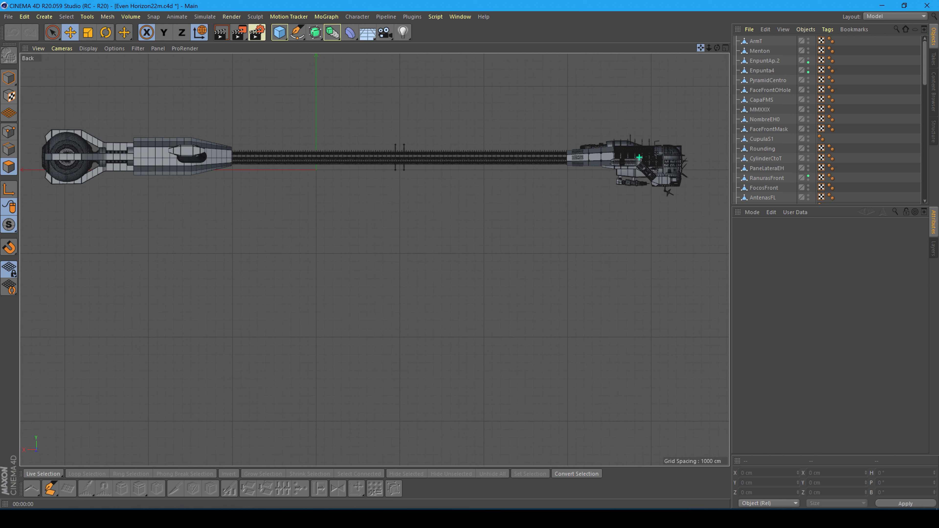
left_click(222, 33)
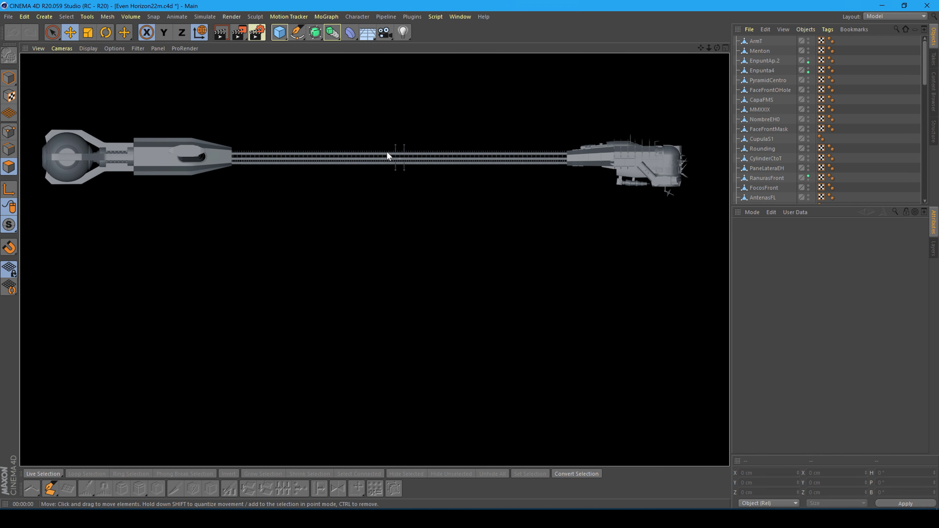
scroll(392, 150, "up", 4)
scroll(399, 154, "up", 3)
scroll(405, 154, "up", 4)
scroll(405, 150, "up", 2)
scroll(405, 151, "up", 2)
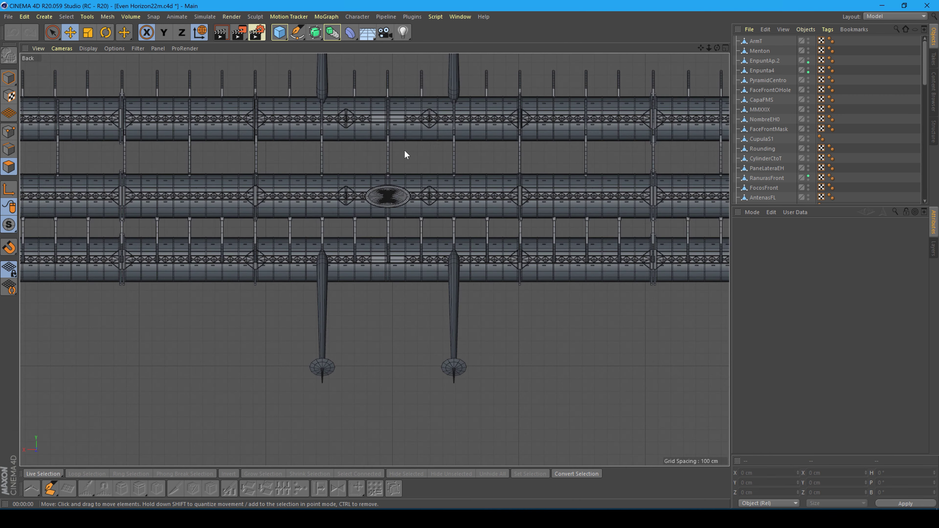
scroll(405, 151, "up", 2)
scroll(404, 151, "up", 2)
scroll(405, 152, "up", 2)
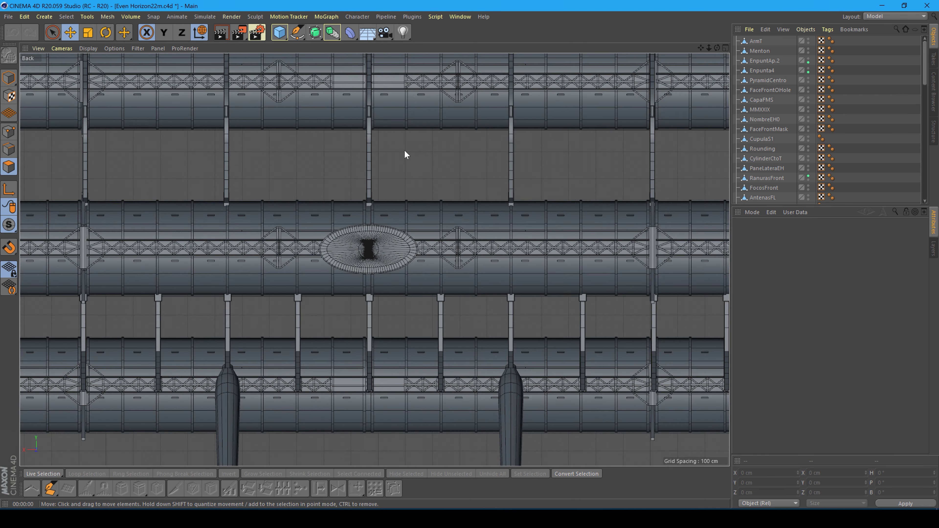
scroll(405, 151, "up", 2)
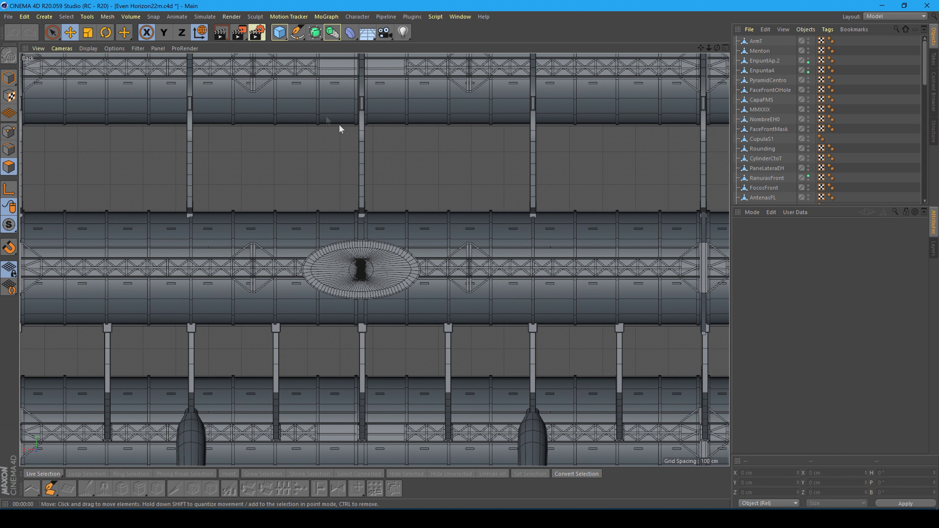
left_click(221, 36)
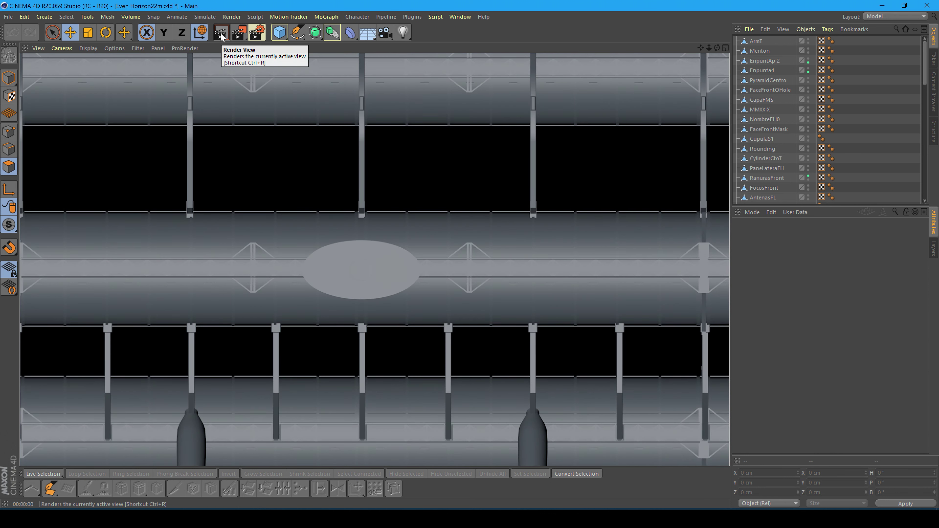
left_click(89, 48)
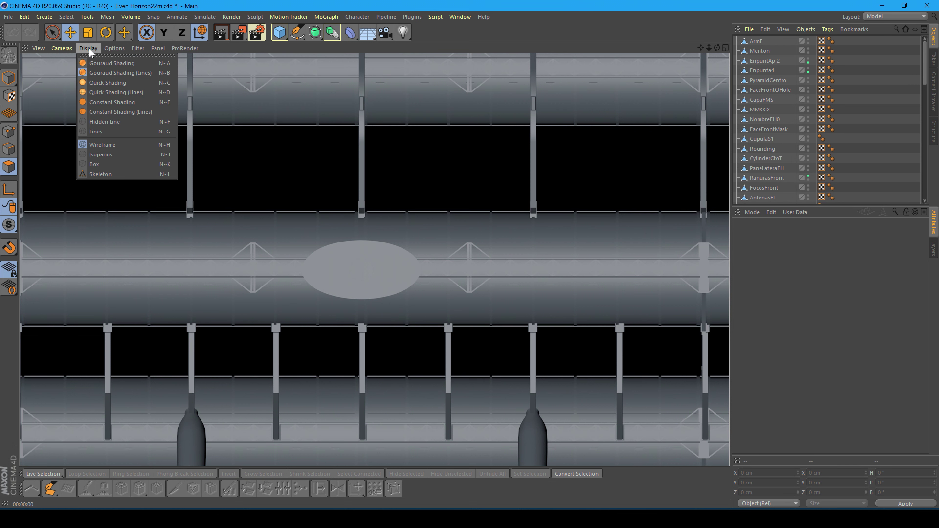
left_click(89, 48)
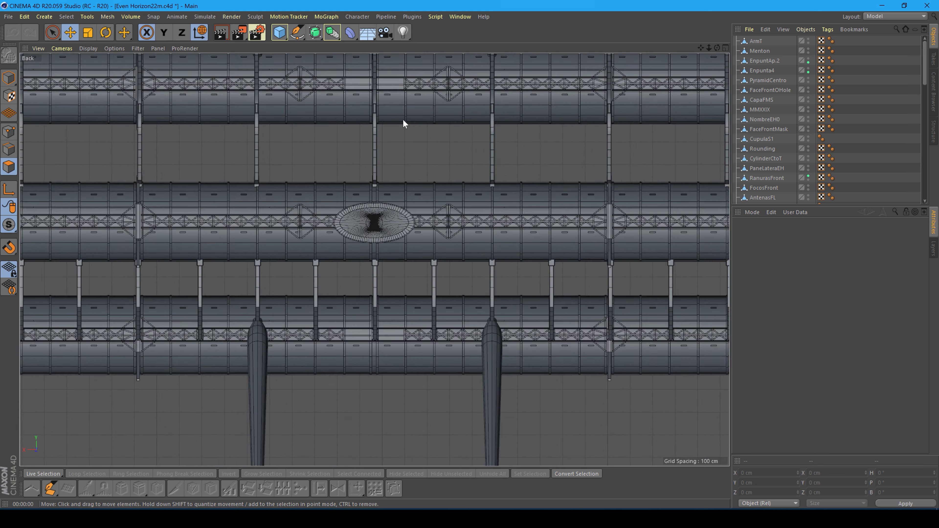
scroll(404, 123, "down", 2)
scroll(404, 123, "down", 2)
scroll(404, 123, "down", 2)
scroll(404, 123, "down", 2)
scroll(404, 123, "down", 3)
scroll(404, 124, "down", 2)
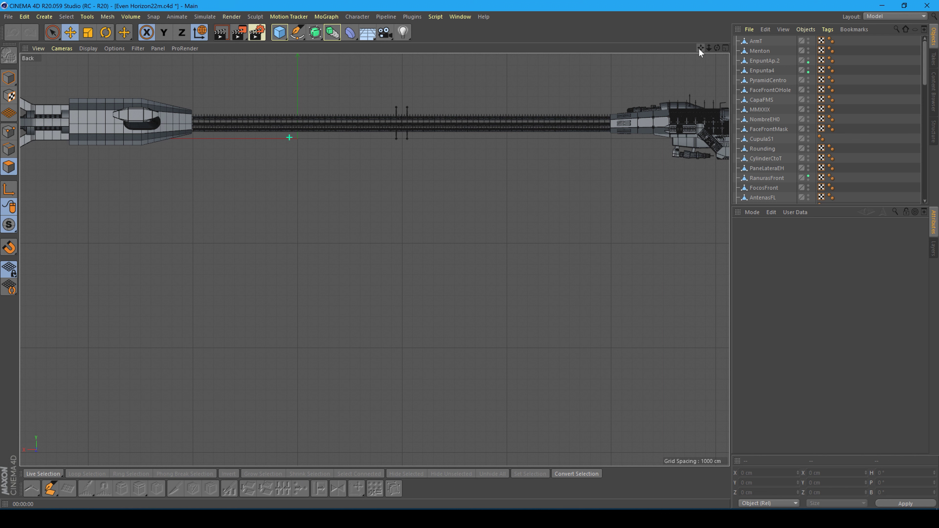
left_click_drag(701, 47, 350, 114)
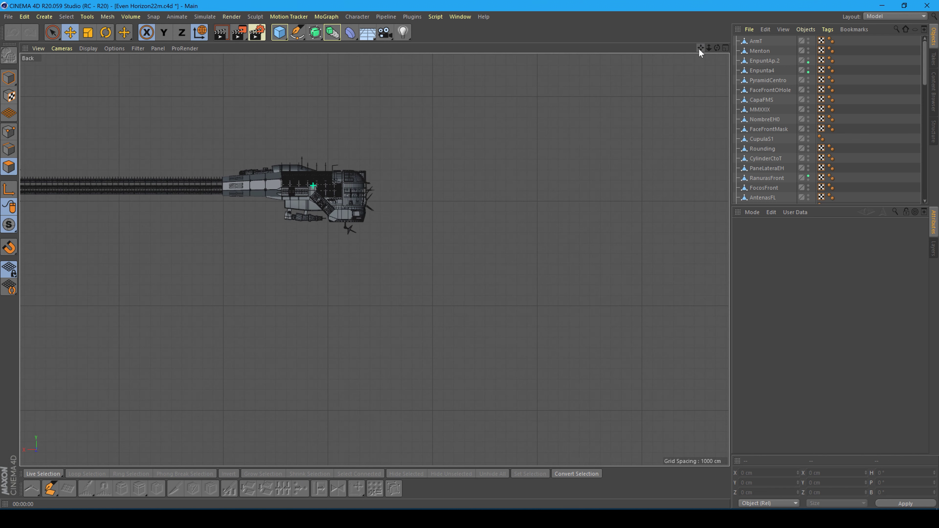
left_click(284, 37)
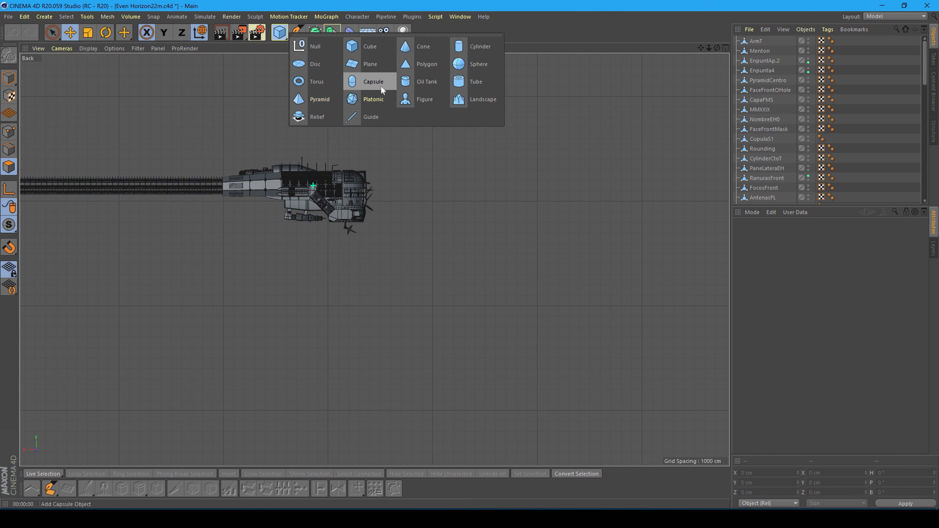
Step: Add a Figure object and slide it along X beside the hull front near the antennas
left_click(404, 100)
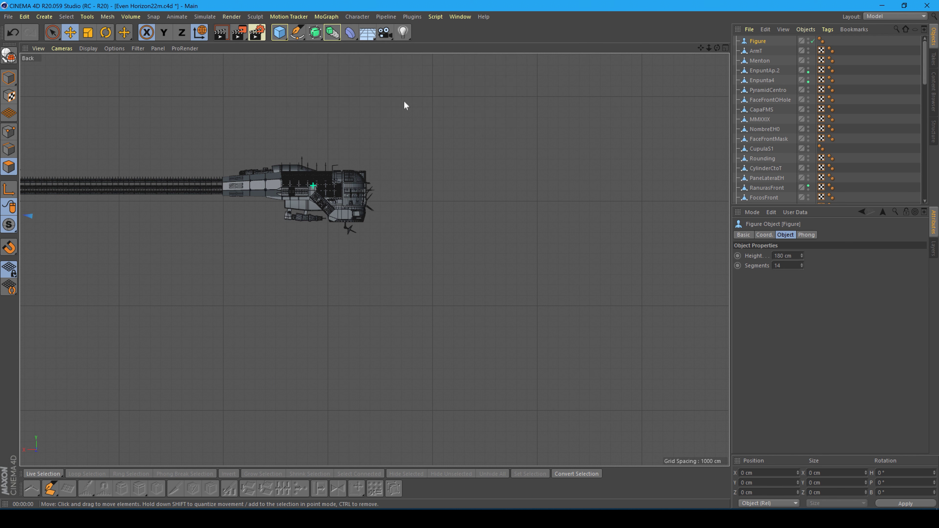
scroll(404, 101, "down", 4)
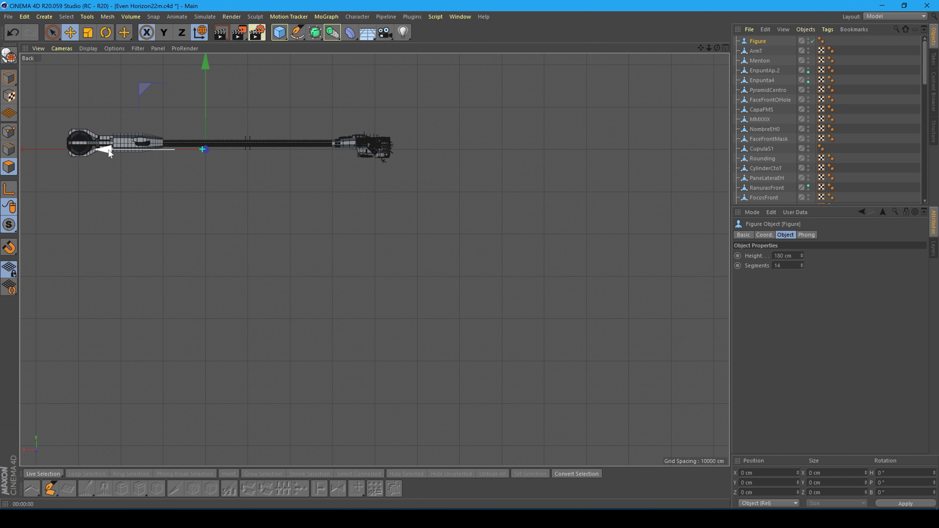
left_click_drag(110, 152, 308, 152)
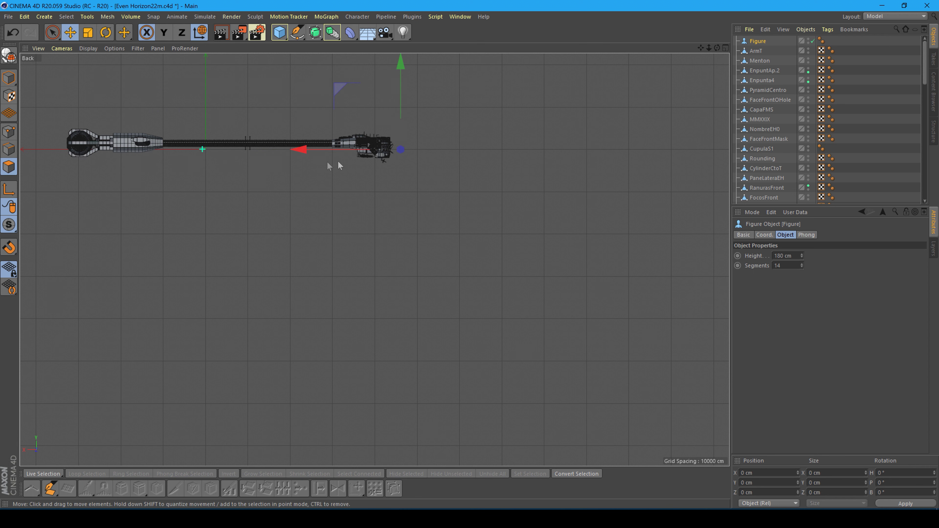
scroll(398, 137, "up", 3)
scroll(396, 155, "up", 3)
scroll(395, 164, "up", 3)
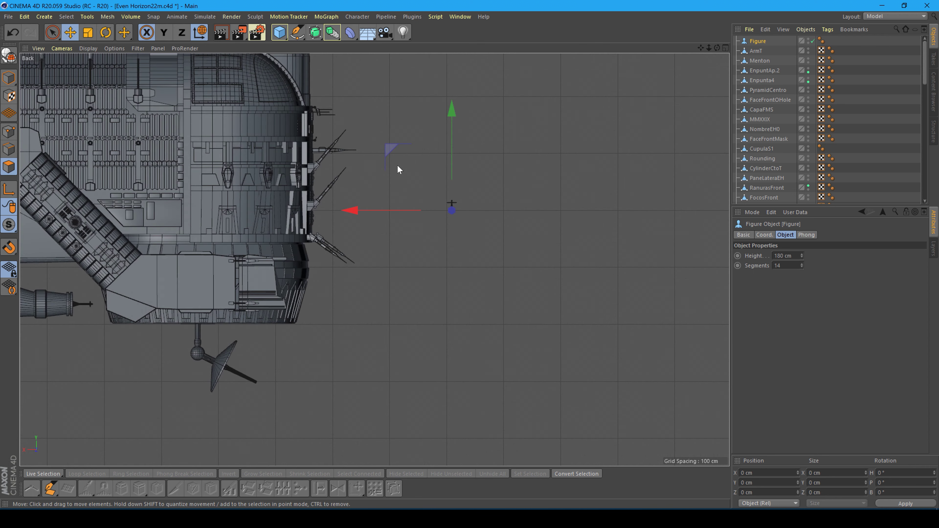
scroll(397, 166, "up", 3)
scroll(398, 169, "up", 1)
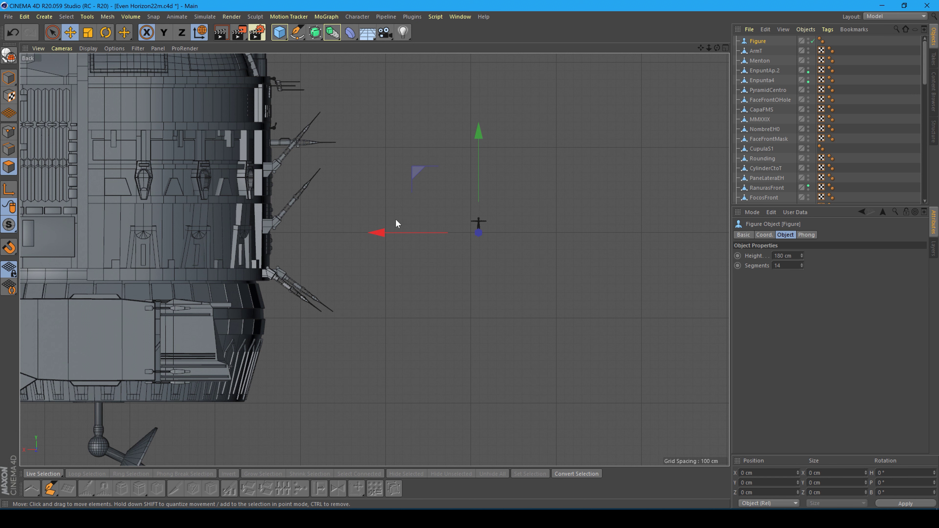
left_click_drag(379, 233, 232, 227)
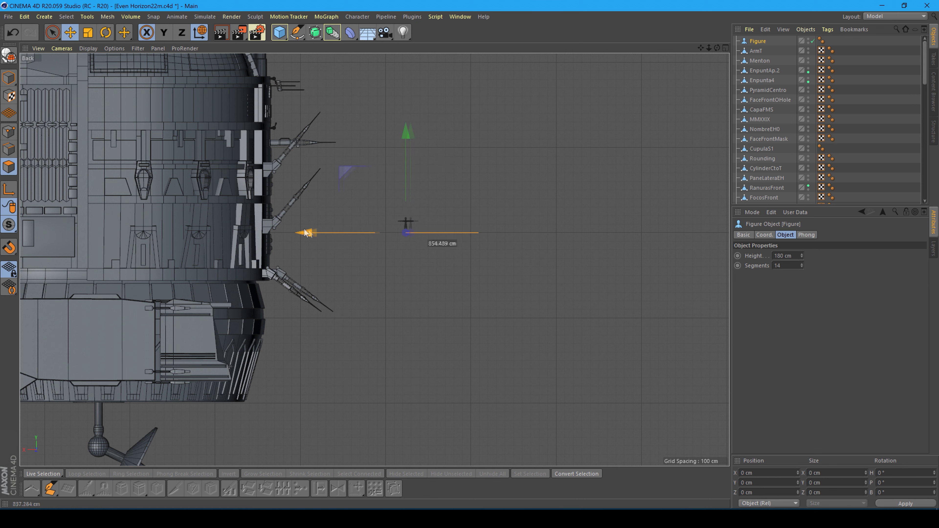
scroll(300, 224, "up", 2)
scroll(299, 224, "up", 1)
scroll(300, 224, "up", 1)
scroll(301, 225, "down", 2)
Step: Delete the Figure object from the scene
scroll(301, 225, "down", 1)
scroll(301, 225, "down", 1)
scroll(301, 228, "down", 1)
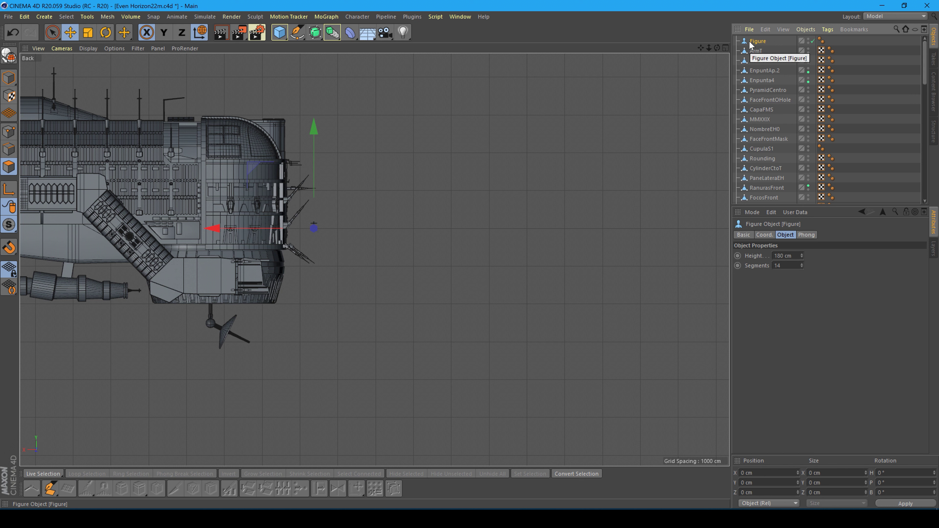
key("Delete")
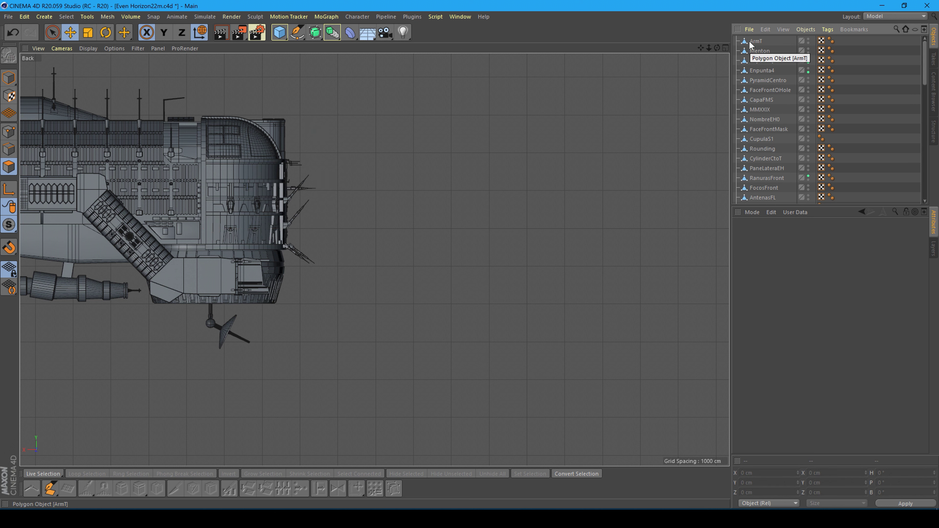
Step: Maximize the Perspective view and zoom in close on the ship
left_click(725, 48)
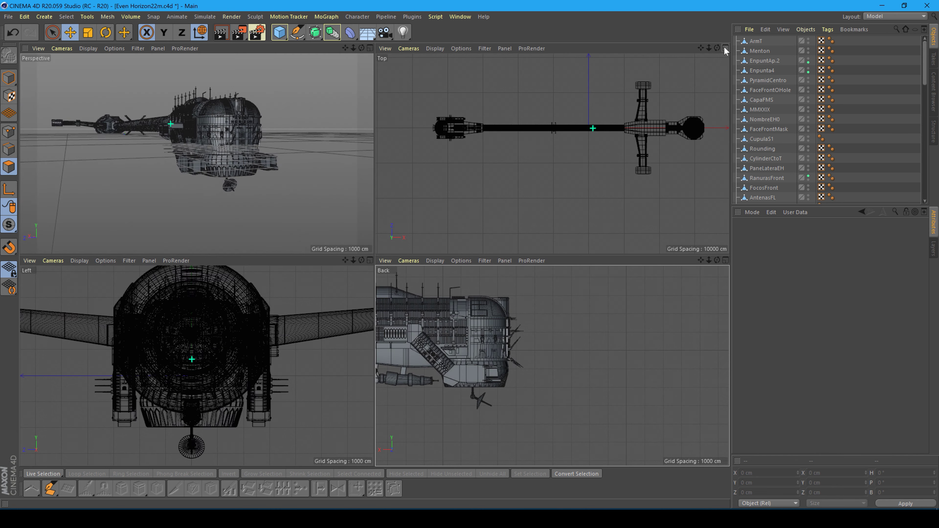
left_click(370, 48)
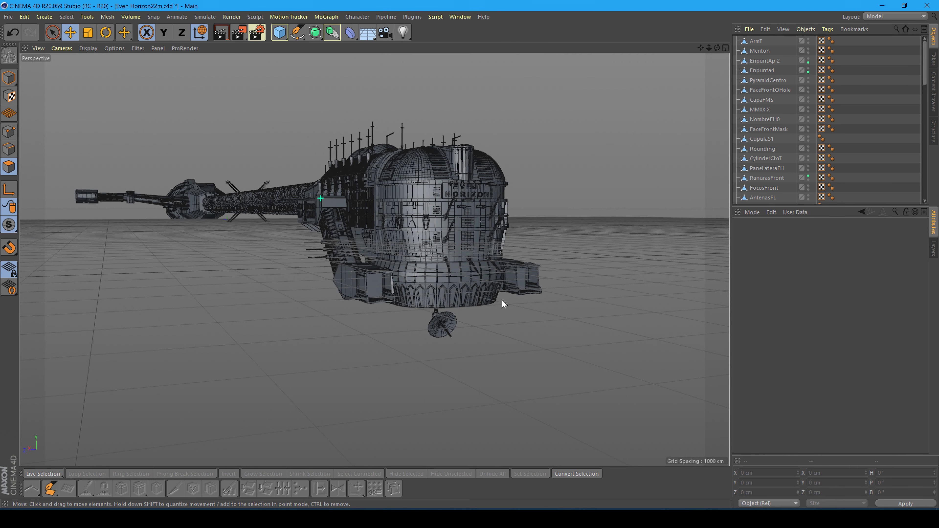
scroll(502, 304, "up", 3)
scroll(499, 304, "up", 3)
scroll(498, 303, "up", 3)
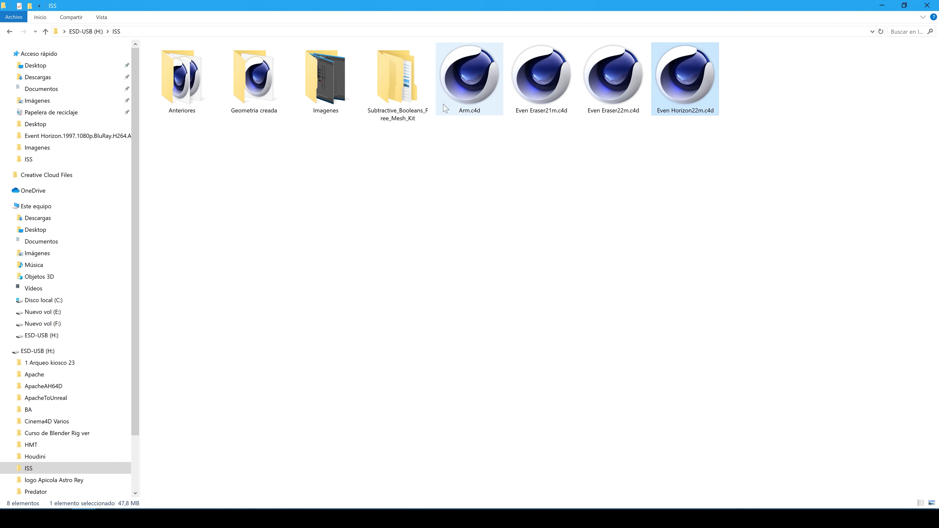
Step: Open Arm.c4d from the ISS folder
double_click(473, 87)
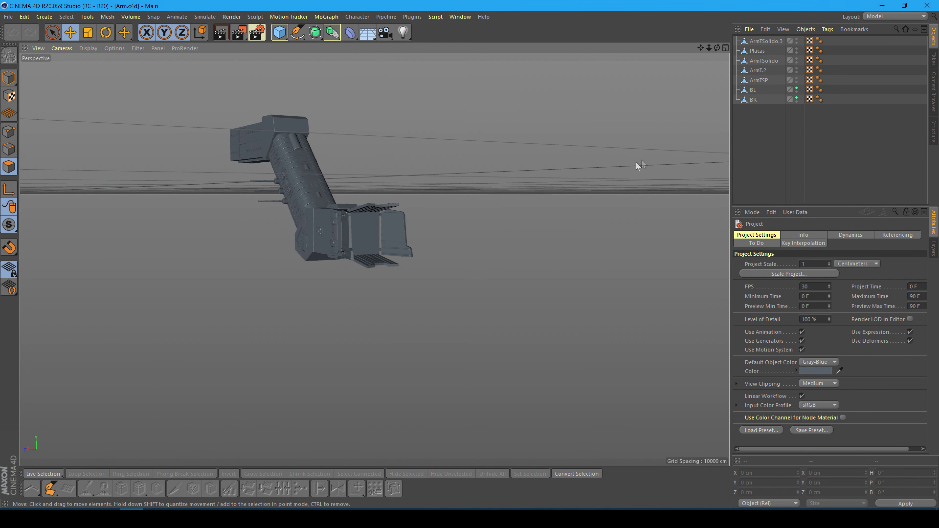
Step: Orbit the arm and inspect the ArmTSolido.3, Placas, ArmTSolido and BR parts individually
scroll(333, 180, "up", 1)
scroll(333, 180, "up", 1)
scroll(333, 180, "up", 2)
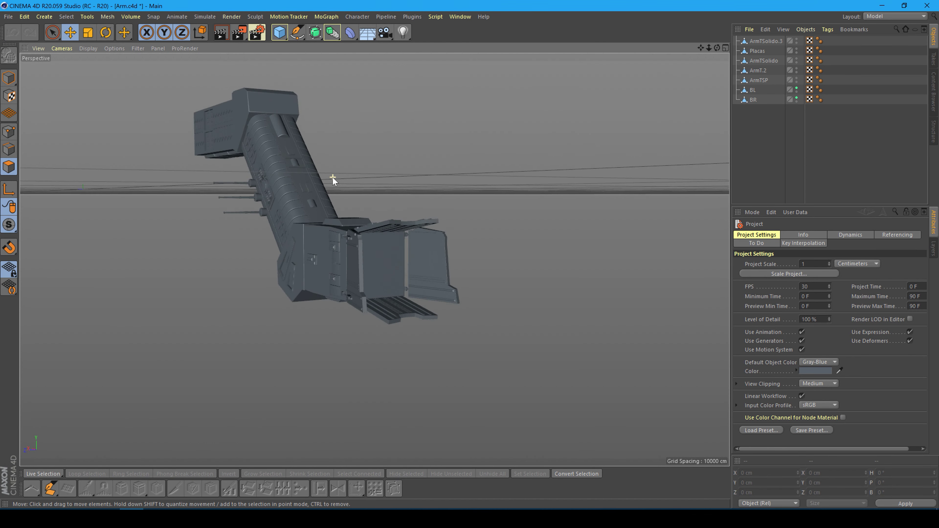
scroll(333, 180, "up", 1)
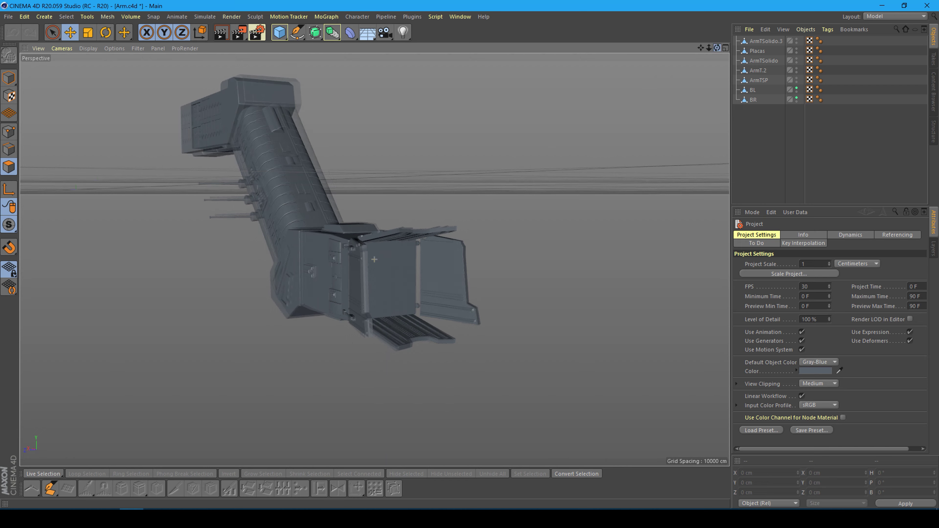
left_click_drag(717, 47, 695, 111)
left_click_drag(375, 260, 375, 259)
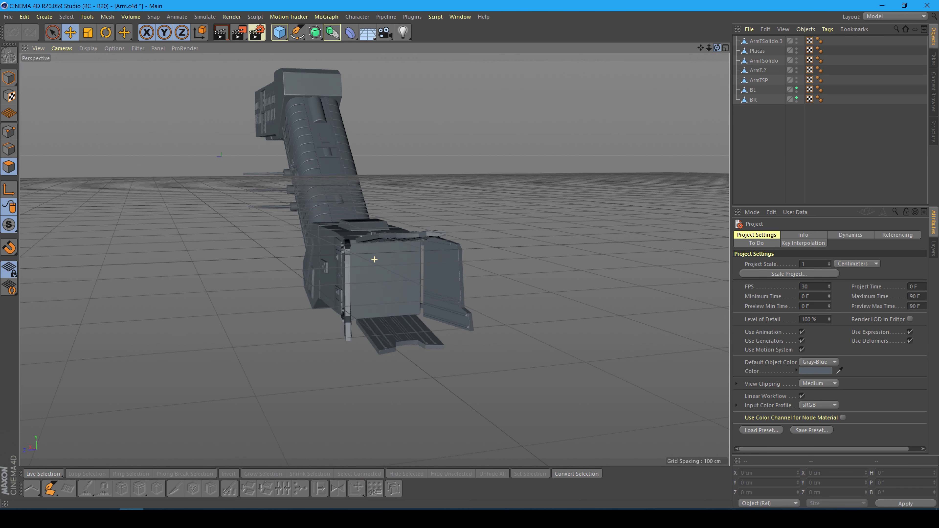
left_click(755, 42)
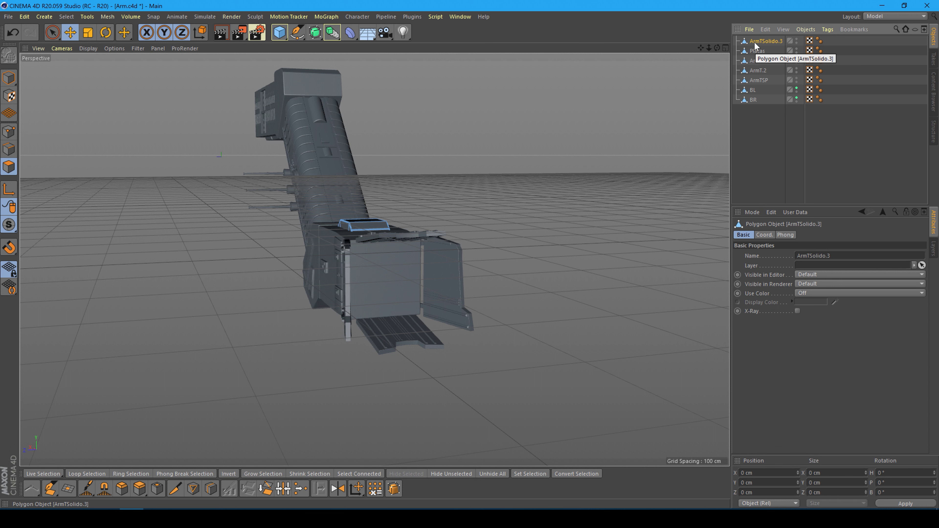
left_click(756, 52)
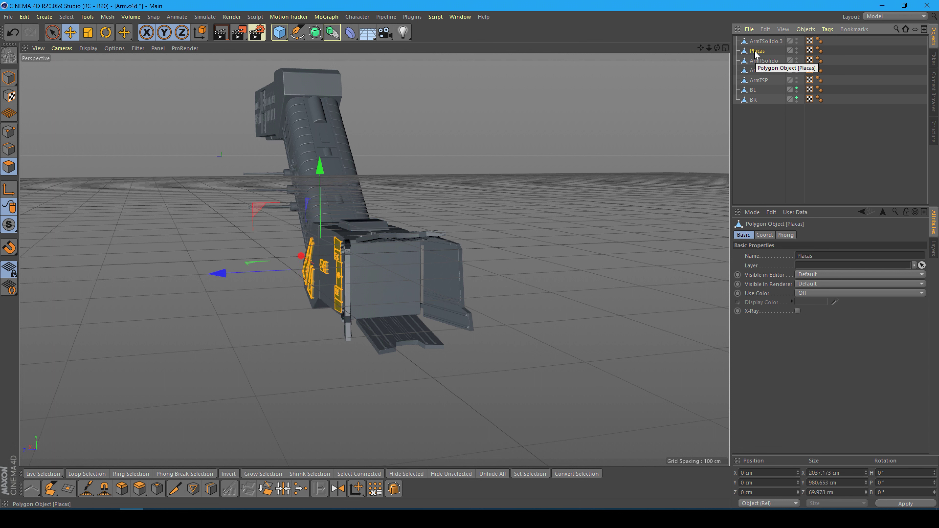
left_click(762, 61)
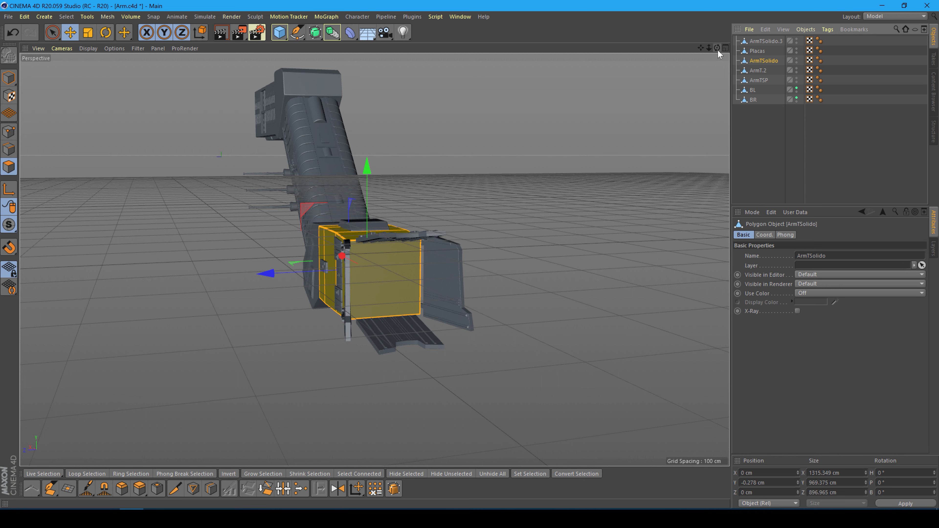
left_click_drag(717, 47, 699, 50)
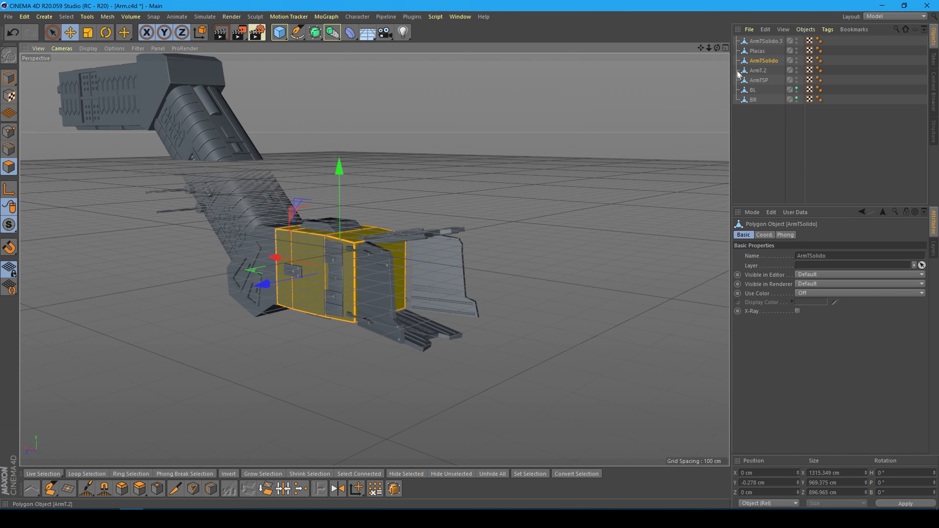
left_click(751, 102)
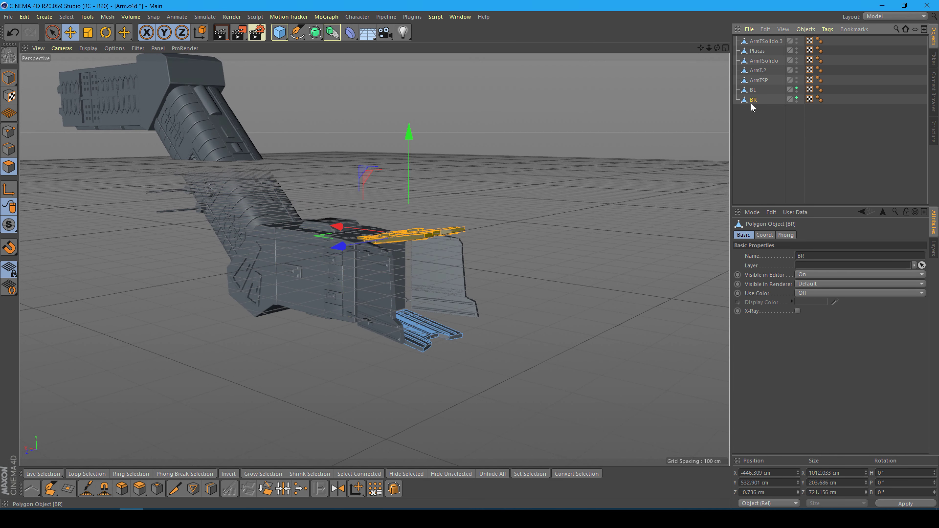
Step: Select all seven arm objects together and render a preview of the arm
left_click_drag(781, 135, 742, 36)
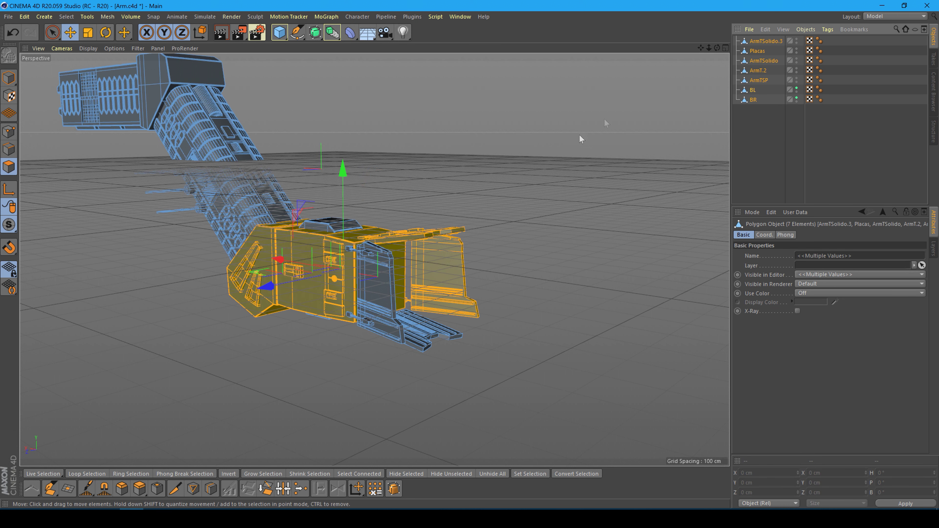
scroll(552, 152, "down", 1)
scroll(552, 152, "down", 1)
scroll(552, 152, "down", 2)
scroll(552, 153, "down", 1)
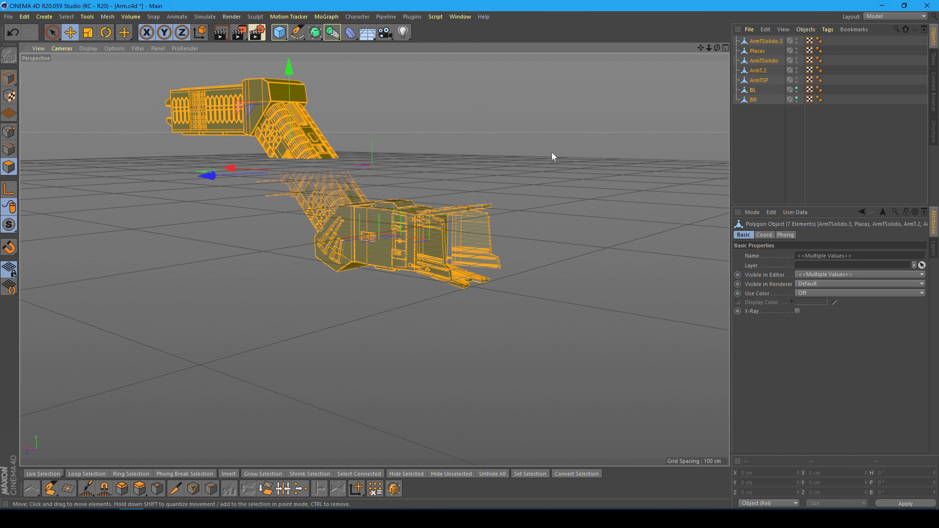
left_click(221, 34)
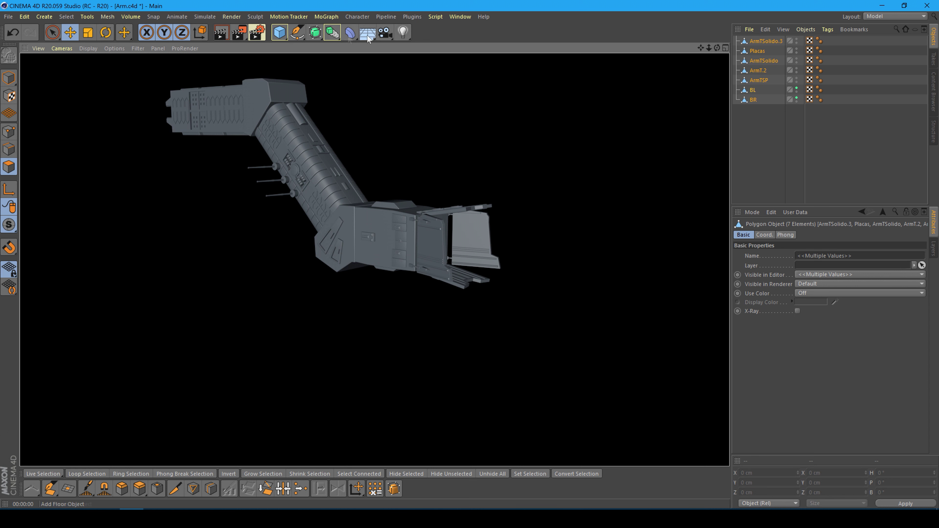
Step: Merge the selected arm parts with Connect Objects + Delete and rename the result ArmT
right_click(752, 42)
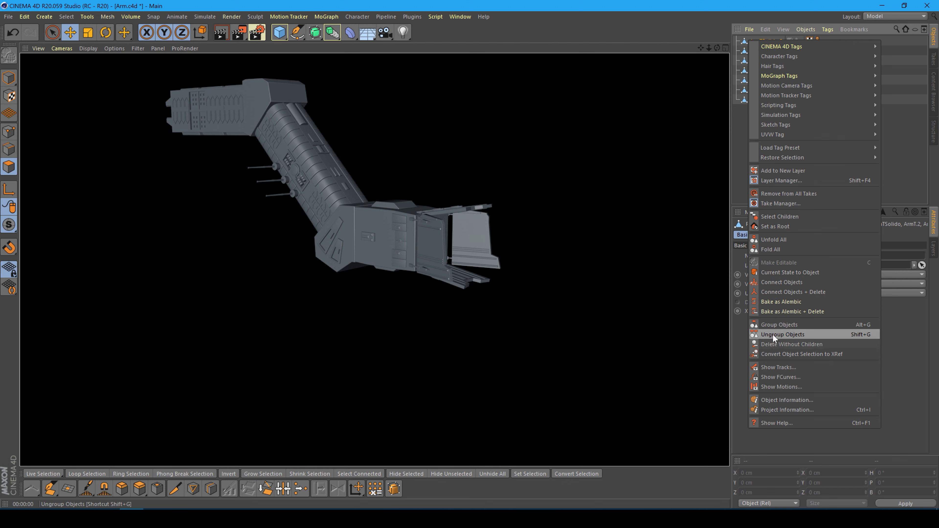
left_click(778, 293)
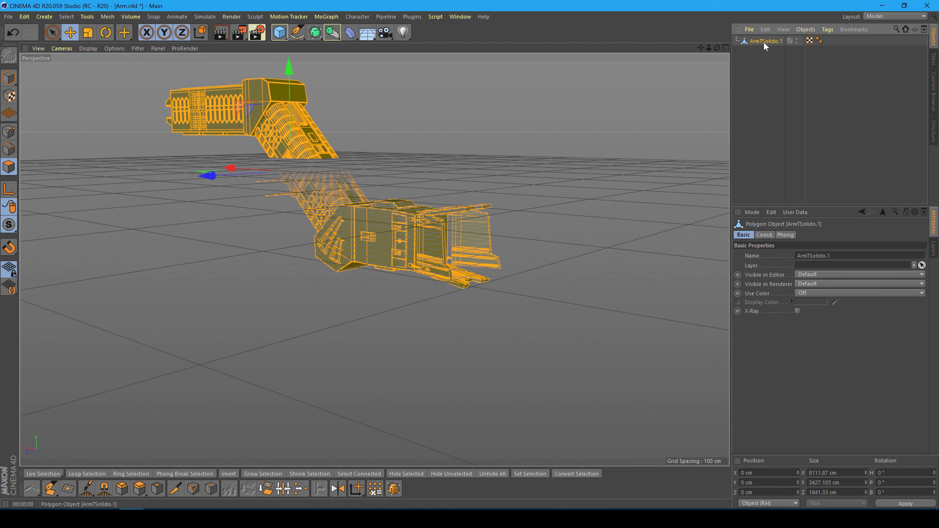
double_click(778, 41)
left_click(788, 41)
type("ArmT")
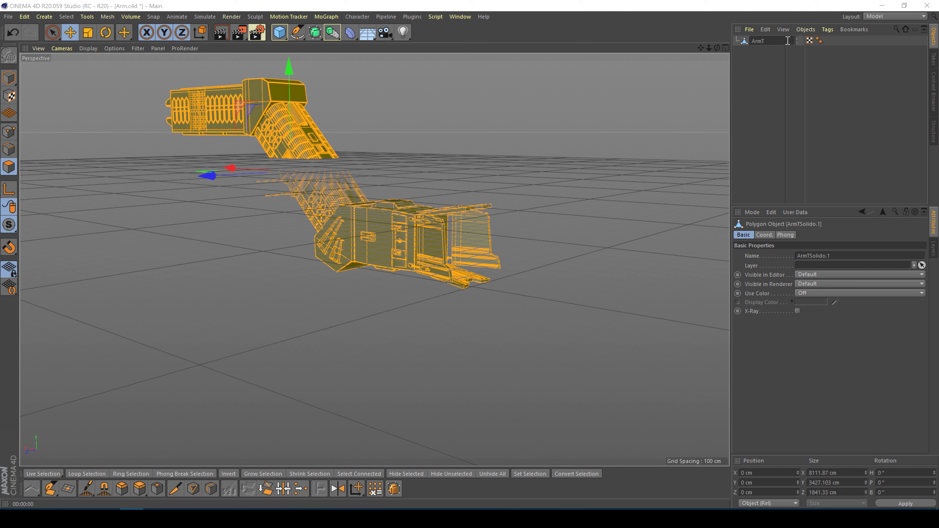
key("Return")
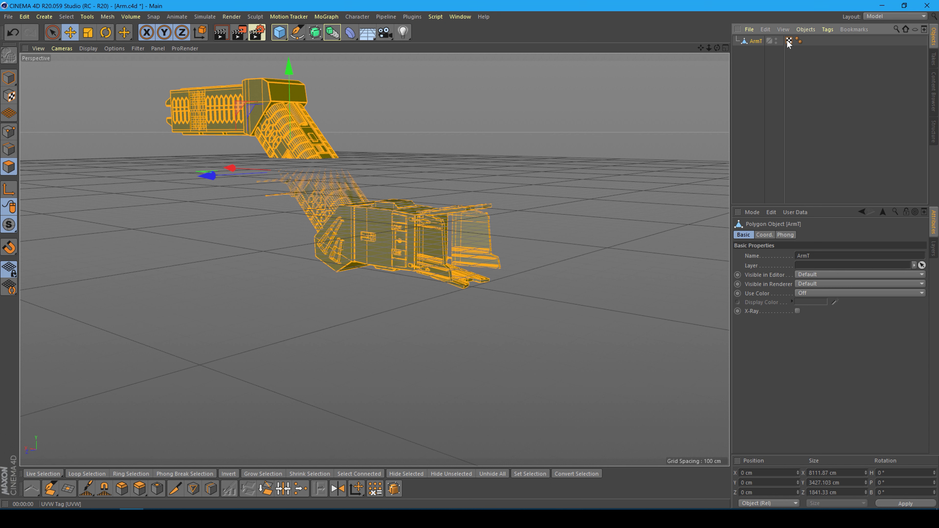
left_click(334, 37)
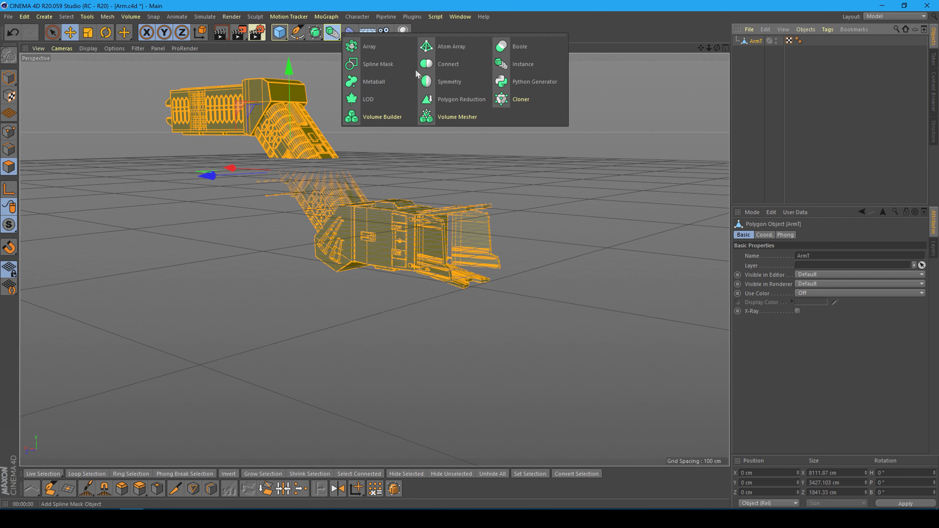
Step: Place ArmT inside a new Symmetry object and change its mirror plane from ZY to XY
left_click(440, 83)
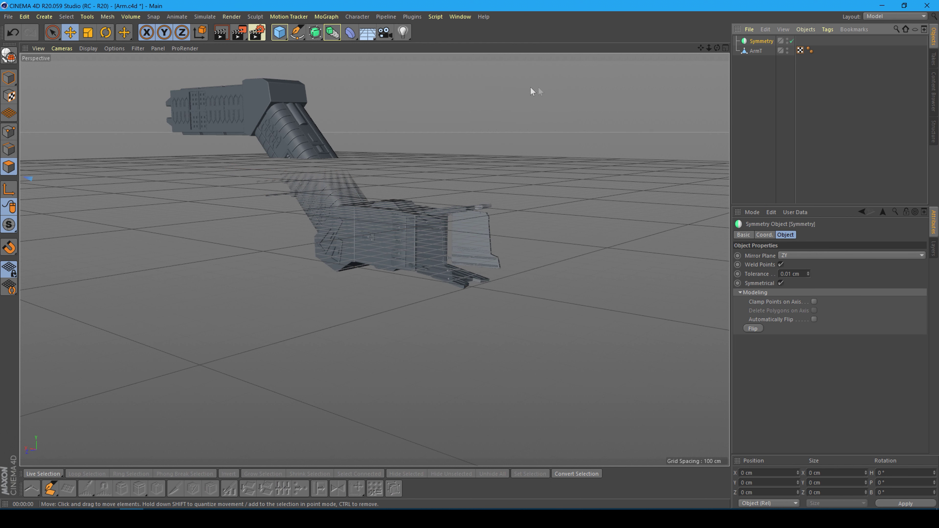
left_click_drag(745, 51, 761, 45)
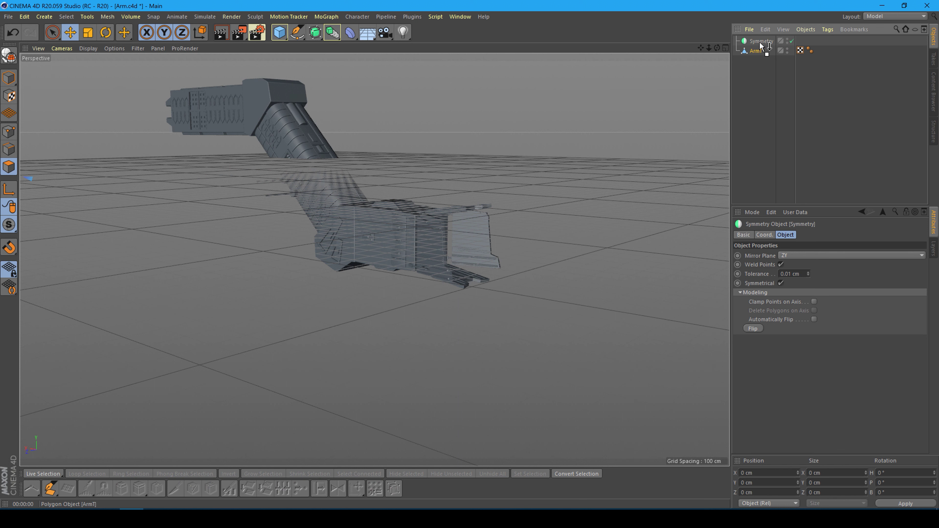
left_click(761, 41)
scroll(319, 151, "down", 3)
scroll(319, 151, "down", 3)
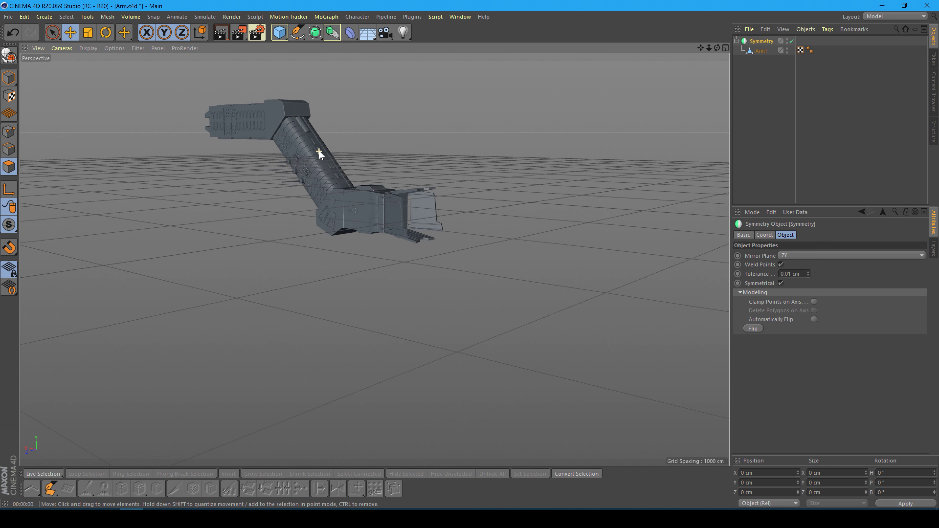
left_click(782, 254)
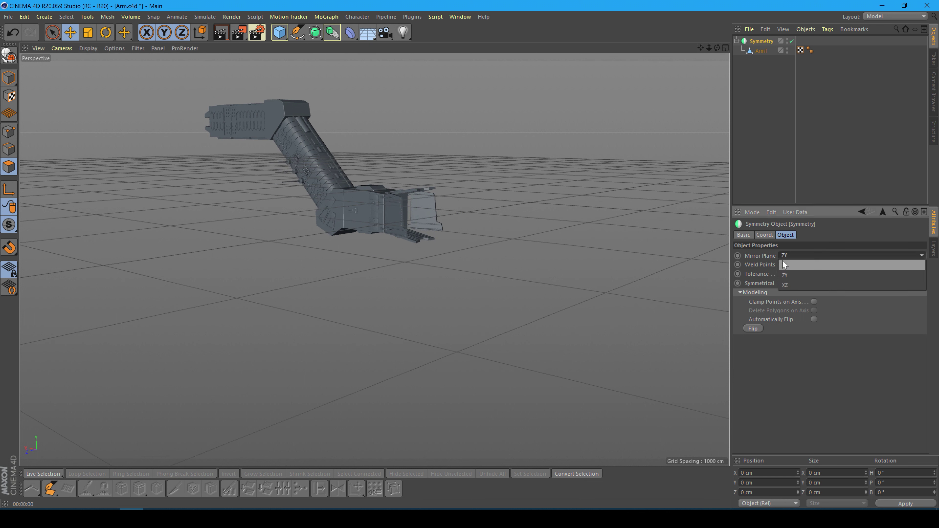
left_click(784, 265)
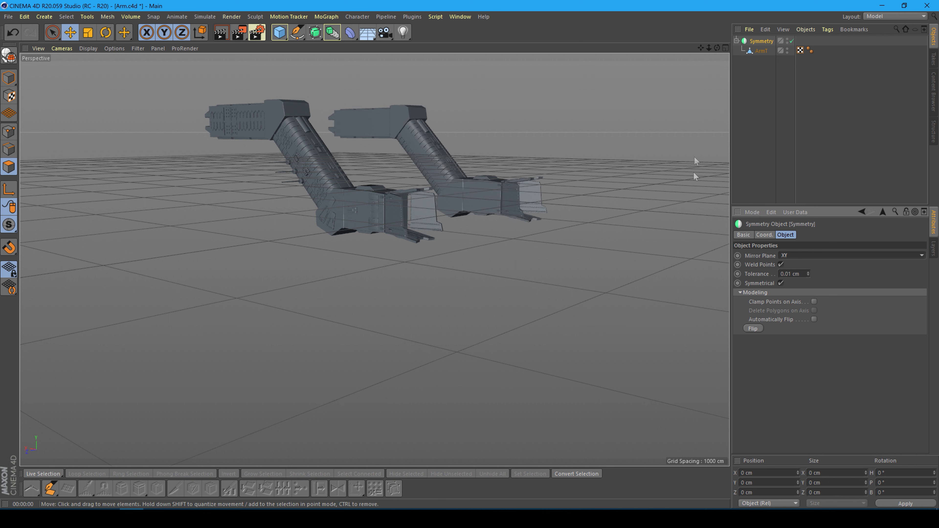
left_click_drag(717, 48, 374, 259)
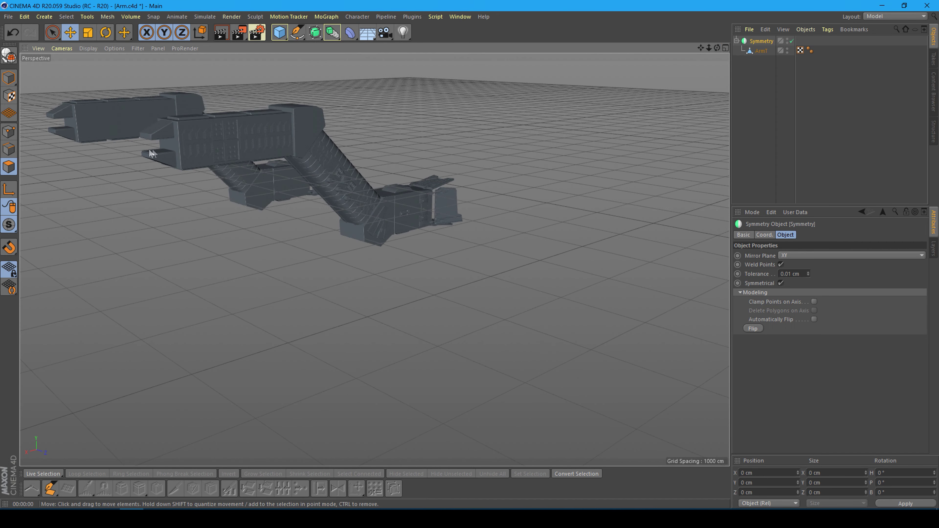
Step: Convert the Symmetry object into editable geometry
scroll(150, 150, "up", 2)
scroll(150, 150, "up", 3)
scroll(165, 160, "up", 3)
scroll(166, 160, "up", 3)
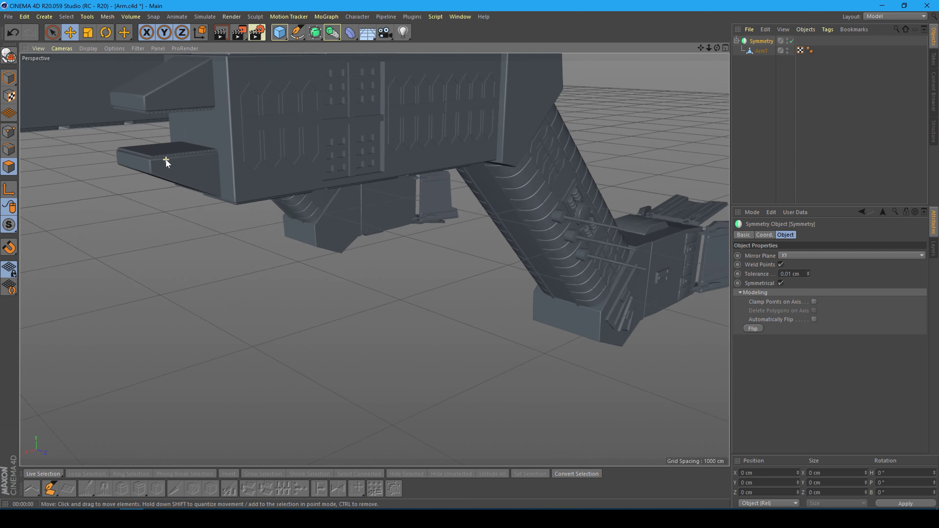
scroll(166, 160, "up", 3)
scroll(166, 160, "up", 3)
scroll(166, 160, "up", 3)
scroll(167, 160, "up", 3)
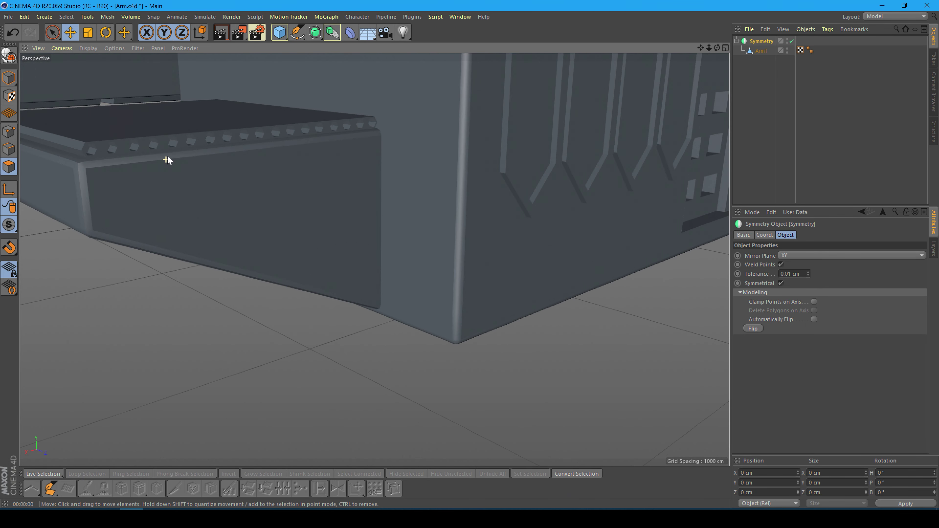
scroll(168, 157, "up", 3)
scroll(168, 157, "up", 2)
scroll(168, 156, "down", 3)
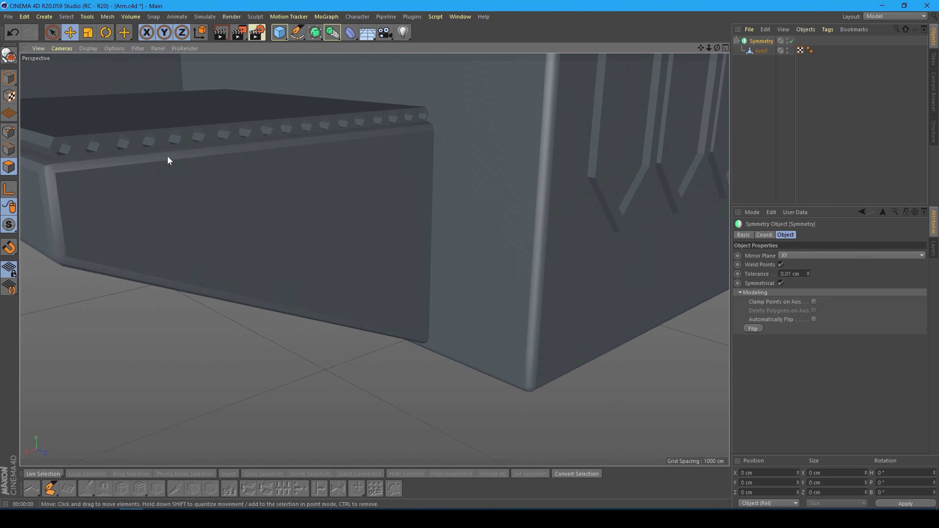
scroll(167, 156, "down", 3)
scroll(167, 156, "down", 3)
scroll(167, 156, "down", 3)
scroll(167, 156, "down", 3)
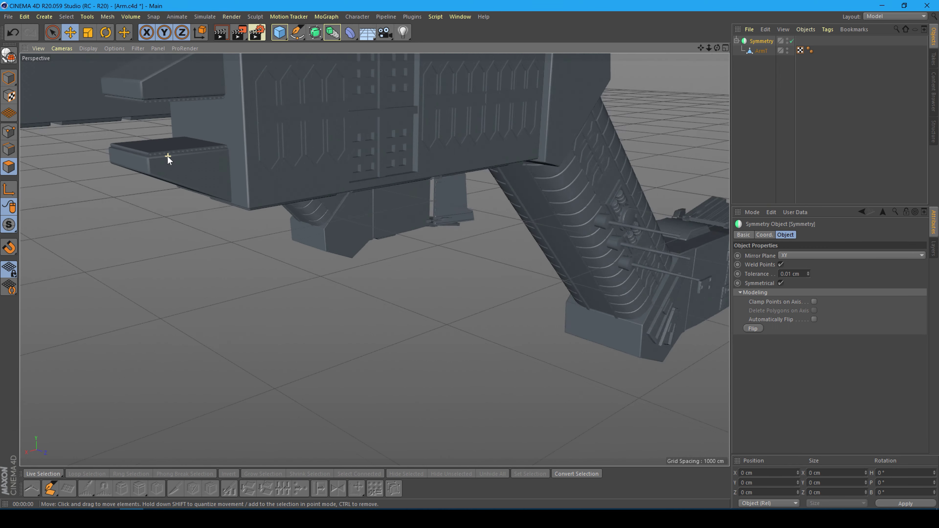
scroll(167, 156, "down", 3)
scroll(167, 156, "down", 3)
scroll(167, 156, "down", 2)
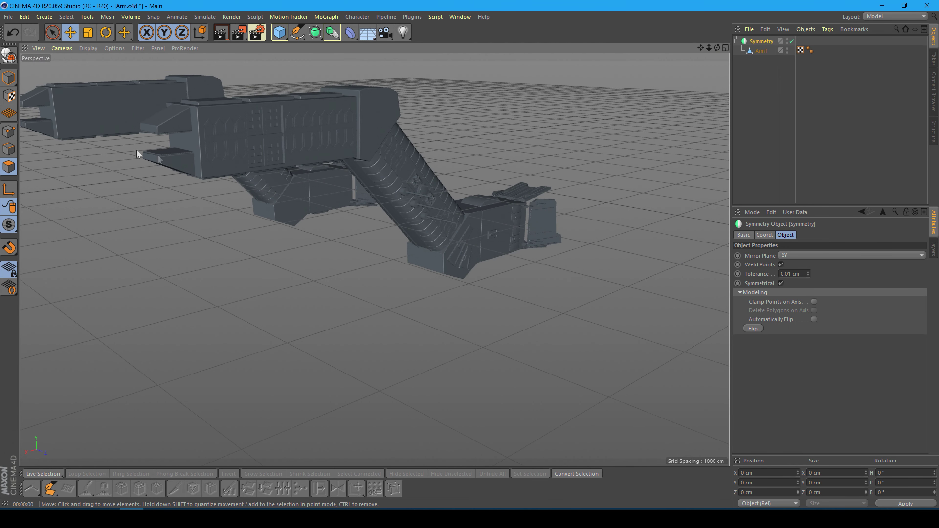
left_click(9, 56)
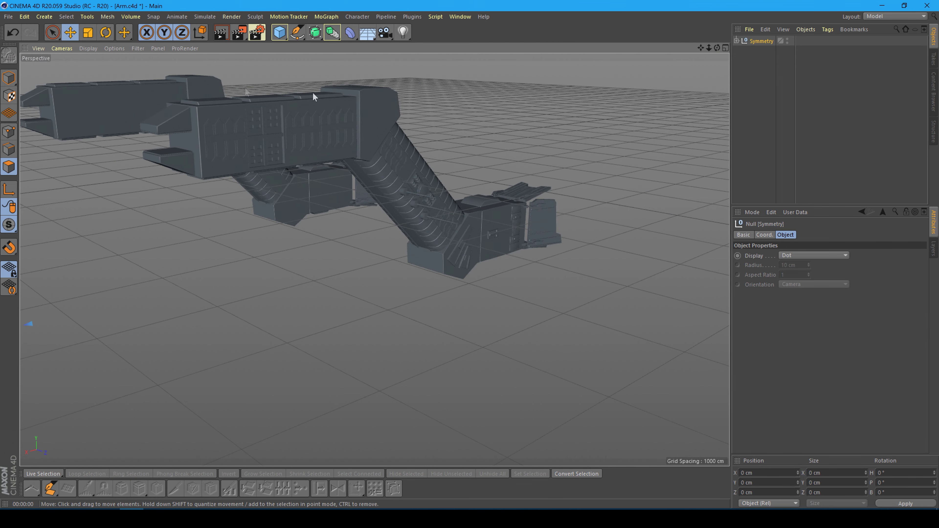
Step: Move ArmT out of the Symmetry null, delete the empty null, and select all ArmT polygons
left_click(736, 40)
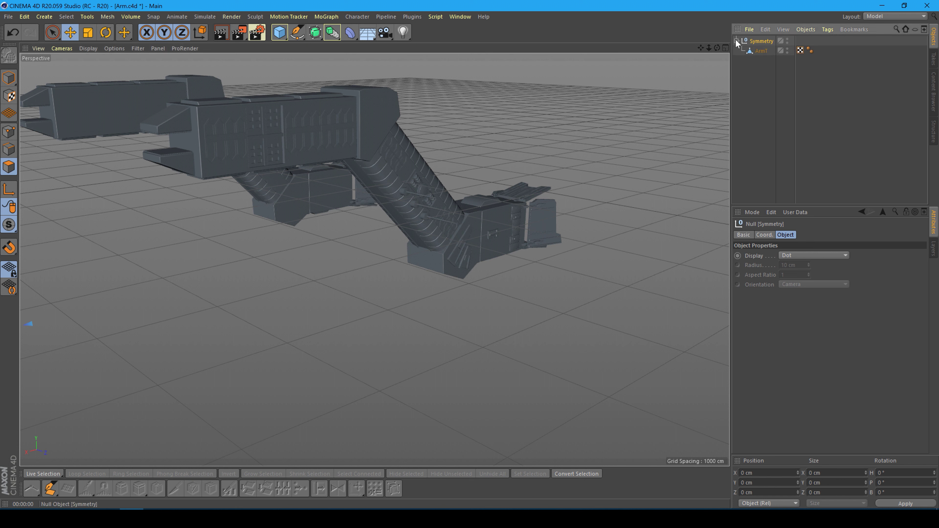
left_click_drag(750, 79, 751, 79)
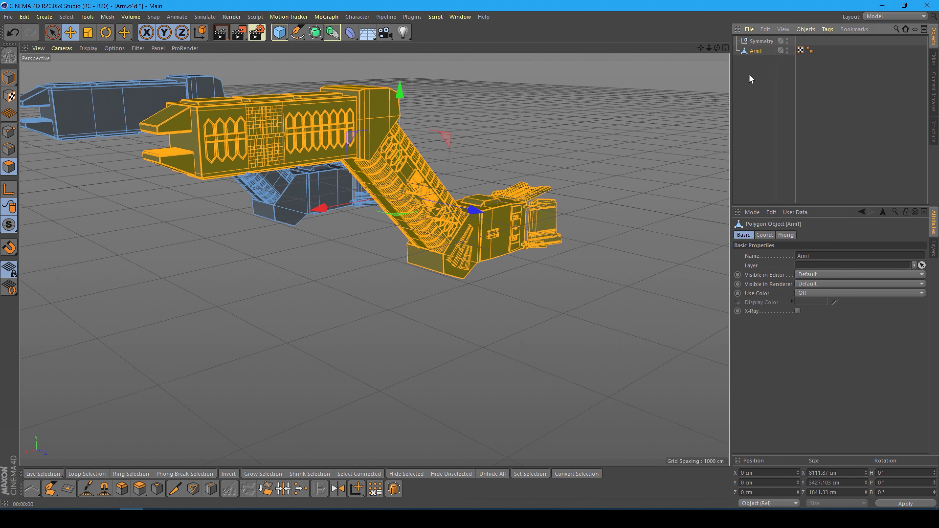
left_click(755, 43)
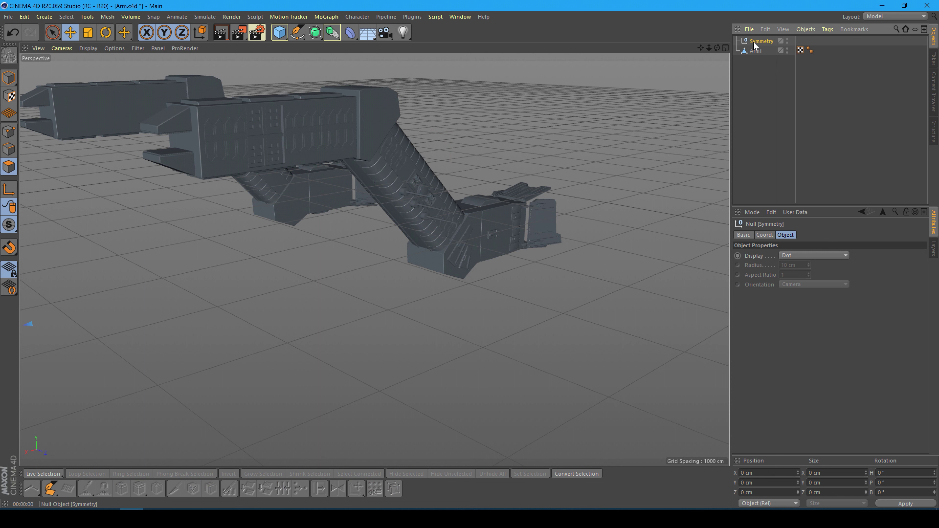
key("Delete")
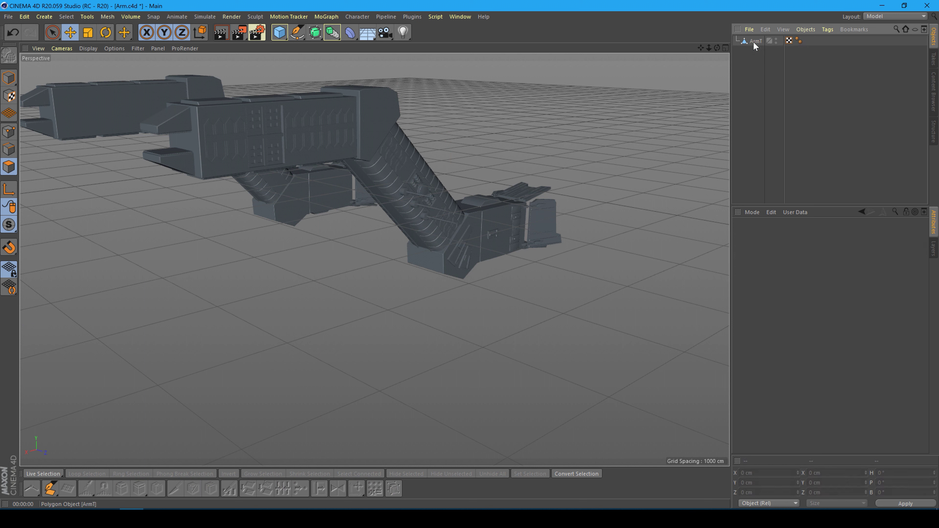
left_click(755, 43)
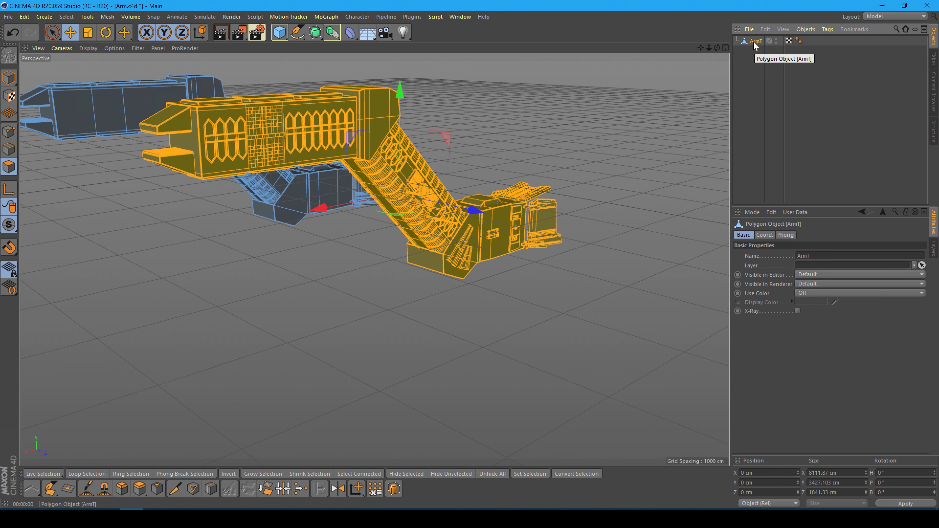
key("ctrl+a")
Step: Orbit and zoom to inspect the combined mirrored ArmT object
scroll(462, 179, "down", 5)
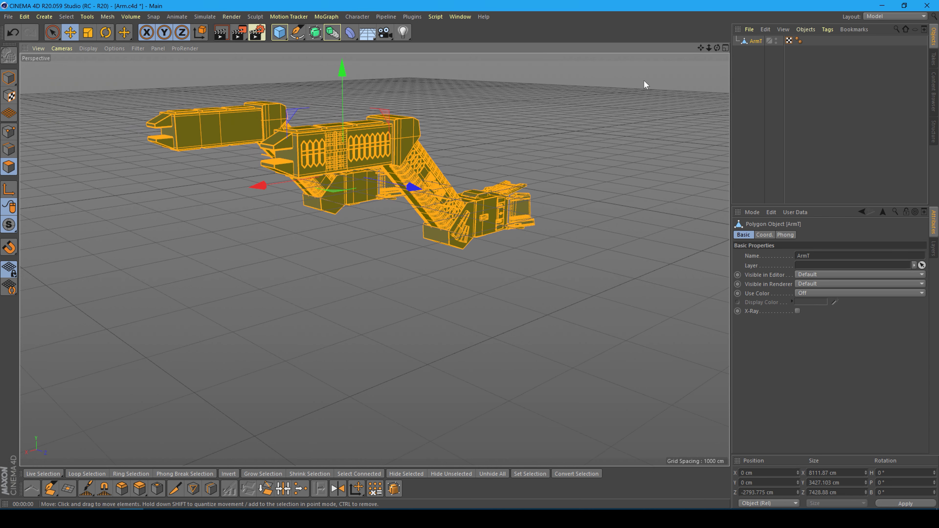
left_click_drag(717, 47, 725, 52)
left_click_drag(374, 260, 374, 260)
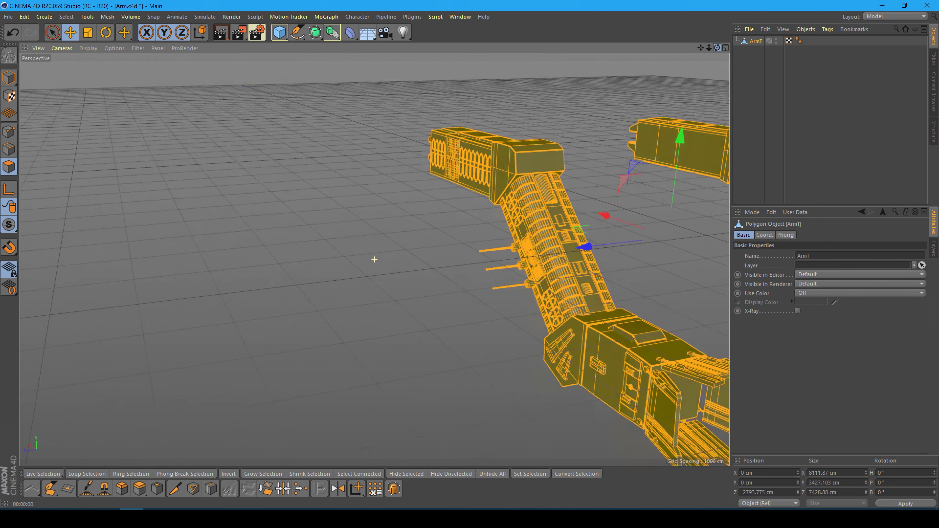
scroll(296, 174, "down", 3)
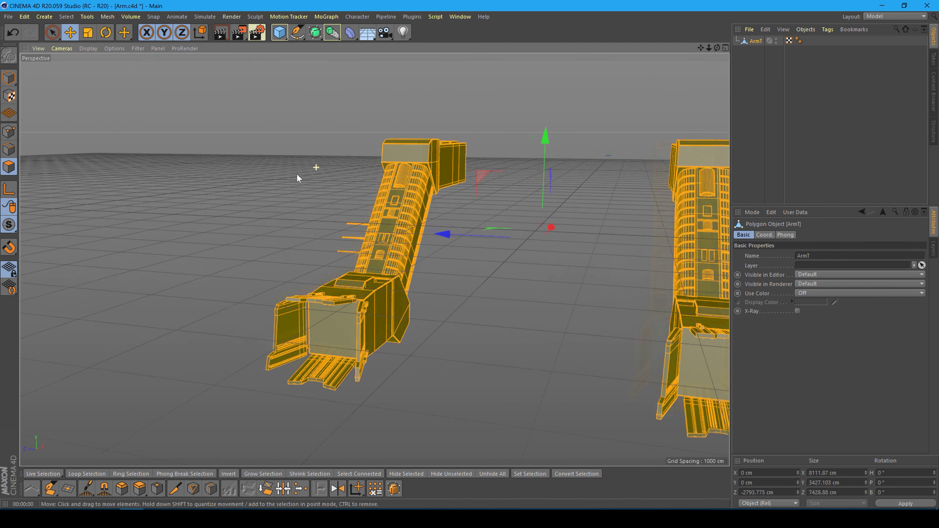
scroll(296, 174, "down", 2)
scroll(296, 174, "down", 2)
scroll(296, 174, "down", 1)
scroll(296, 174, "down", 1)
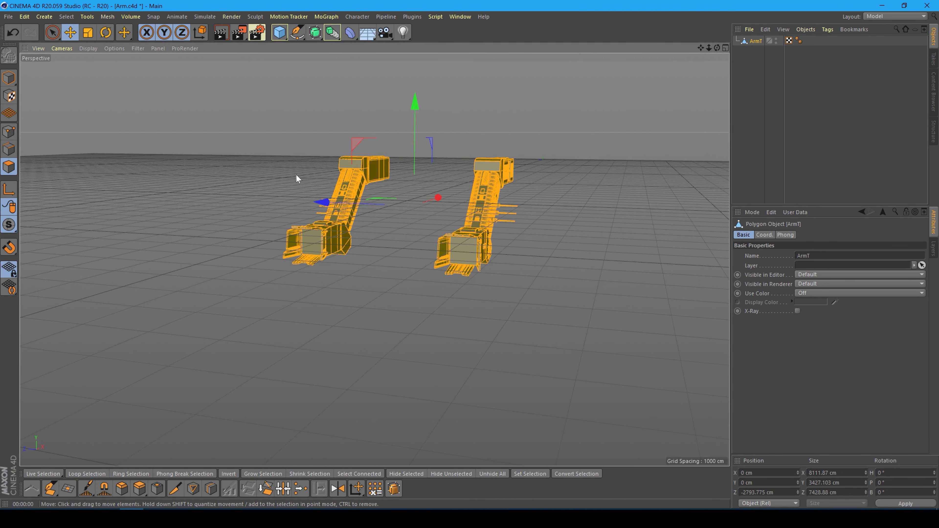
left_click(461, 19)
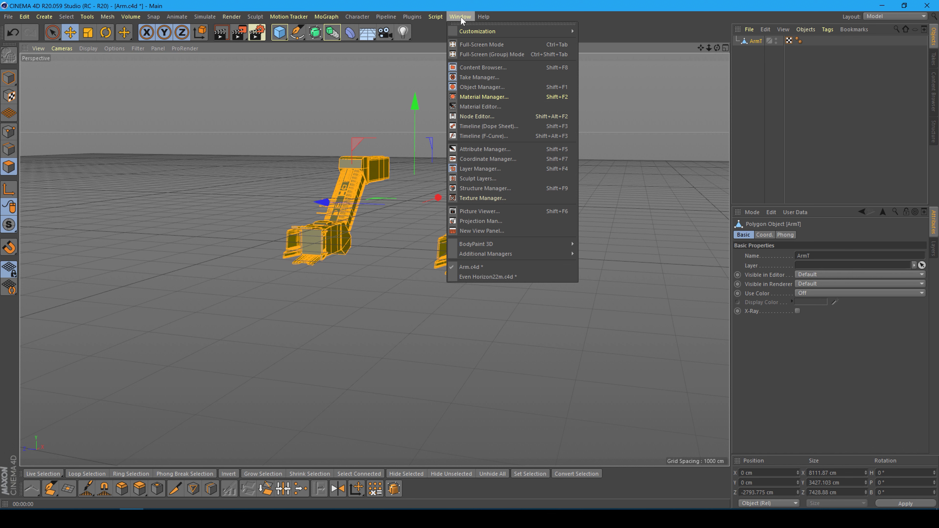
Step: Switch to the Even Horizon22m ship scene and delete the old ArmT
left_click(465, 276)
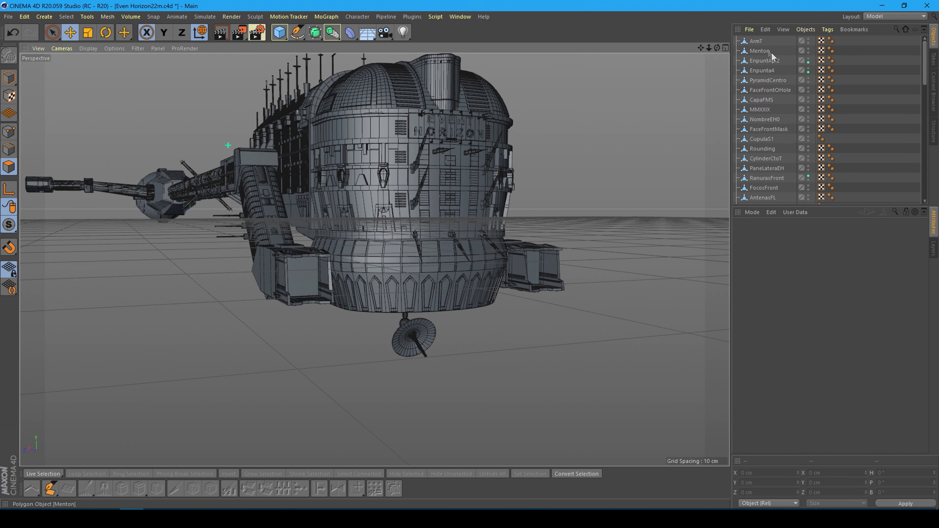
left_click(756, 41)
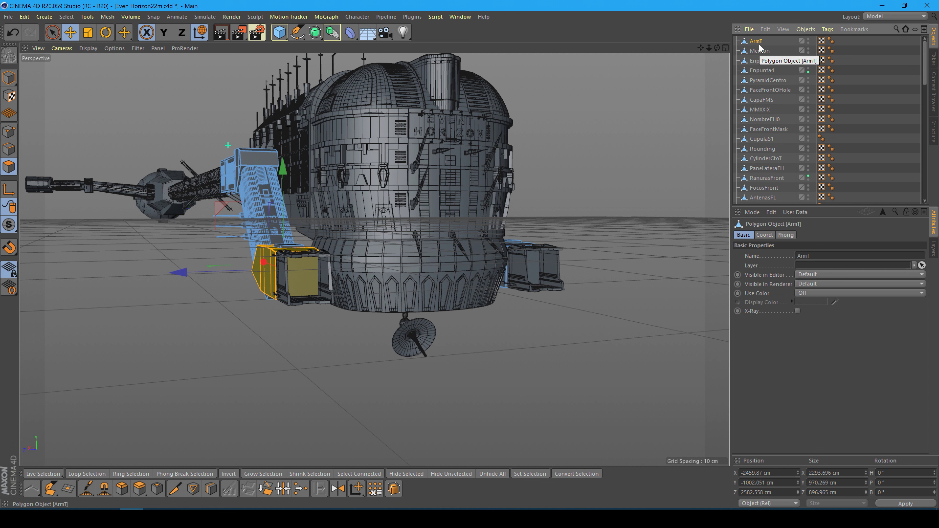
key("Delete")
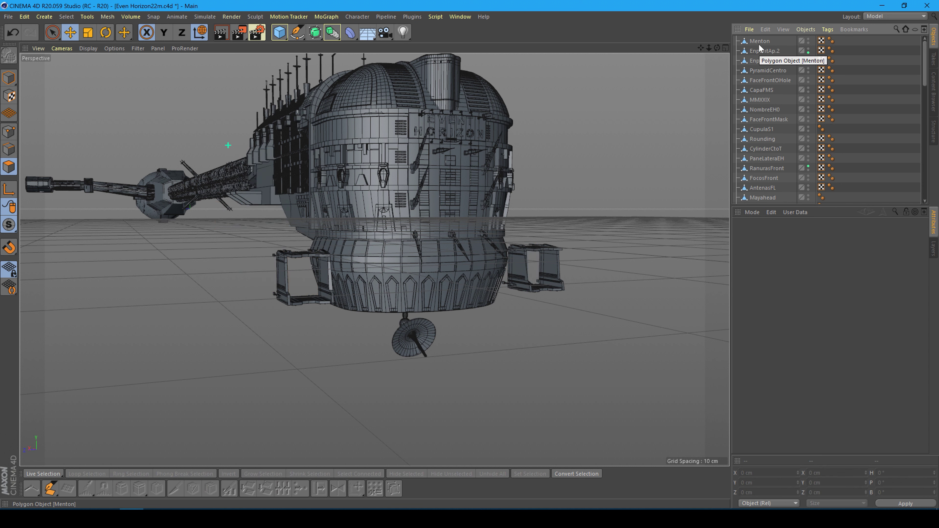
Step: Delete the Symmetry object along with its H1 child
scroll(762, 179, "down", 5)
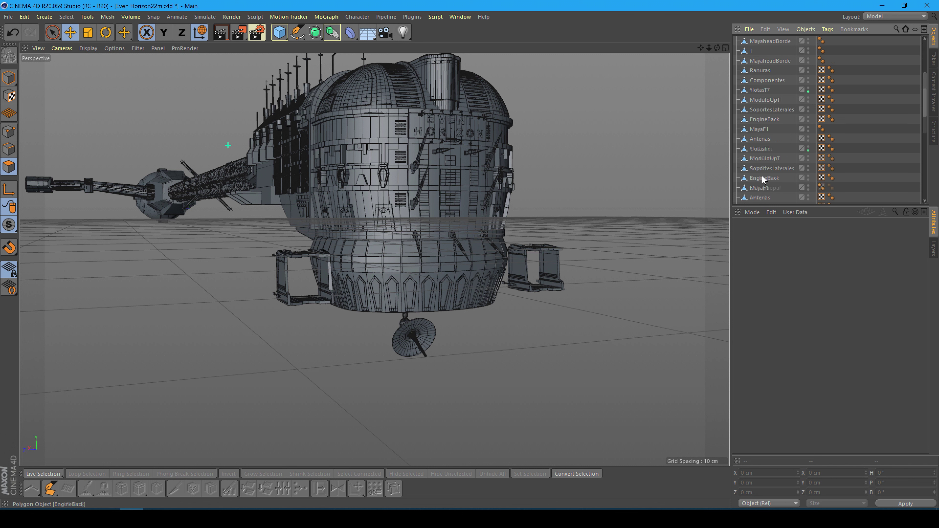
scroll(762, 178, "down", 3)
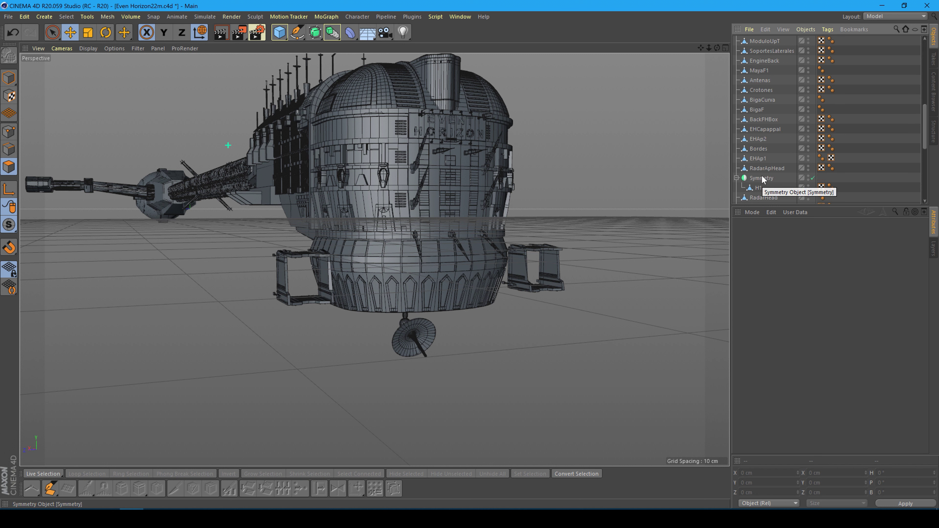
left_click(762, 178)
key("Delete")
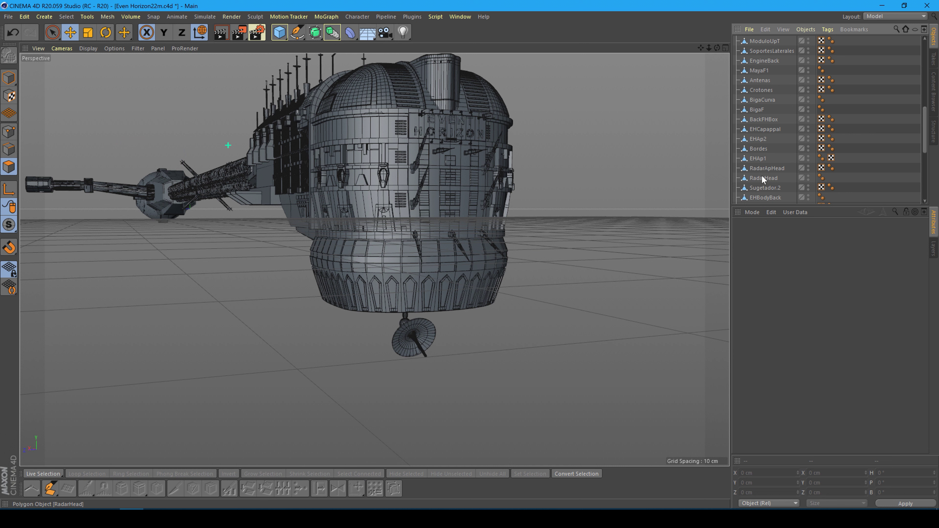
left_click(26, 17)
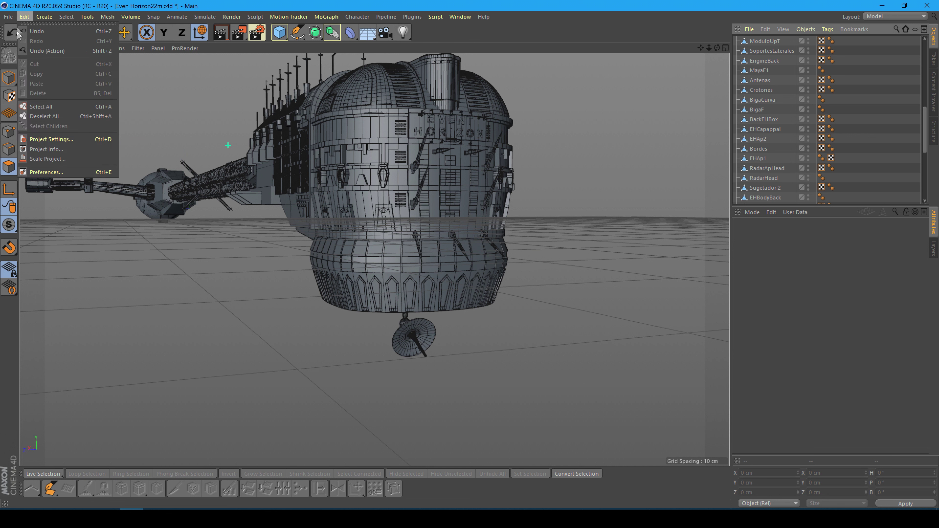
mouse_move(8, 16)
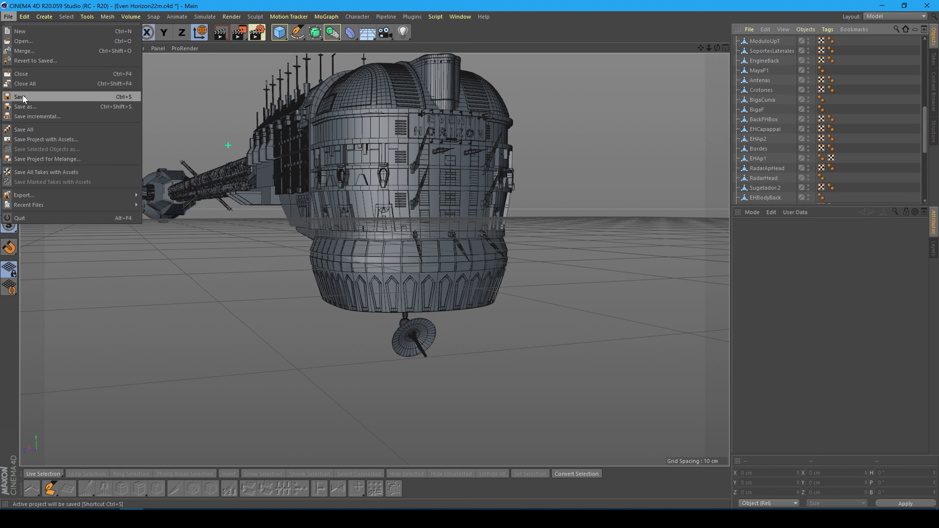
Step: Save the Even Horizon22m scene and return to the Arm scene
left_click(23, 98)
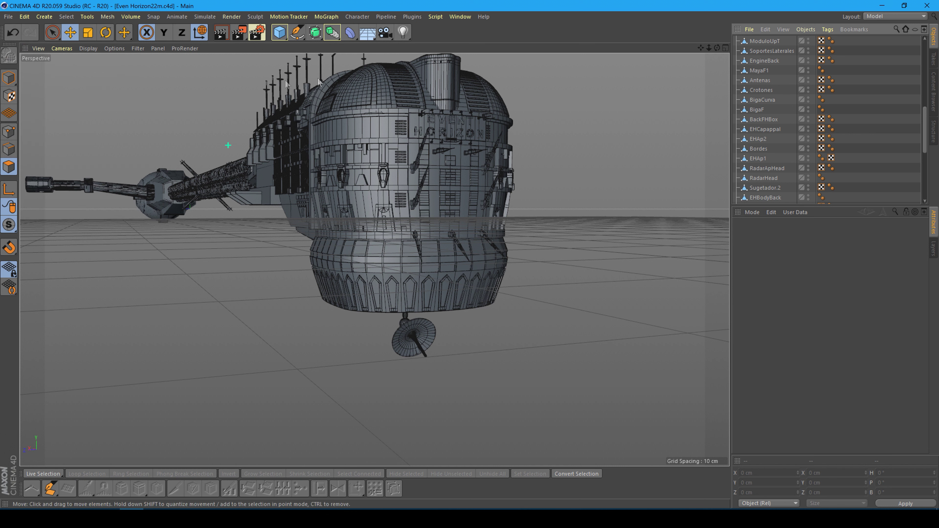
left_click(460, 18)
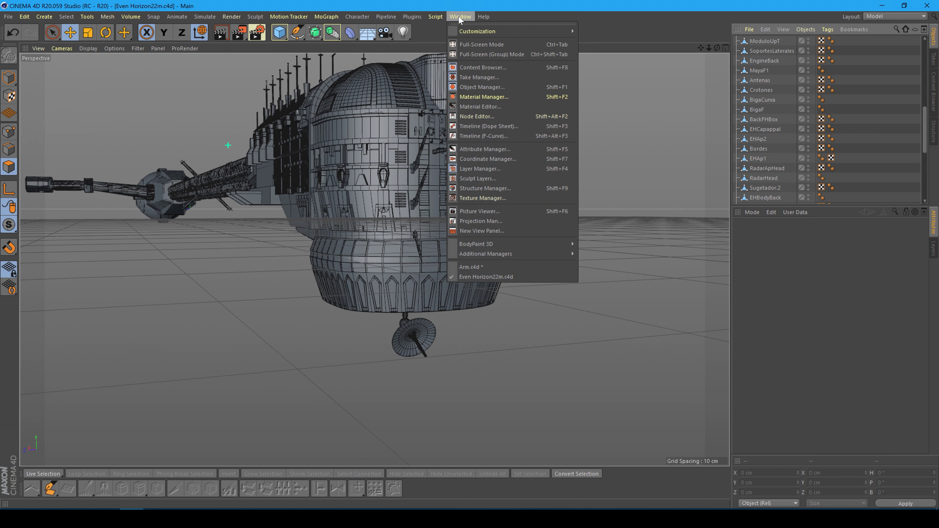
left_click(462, 266)
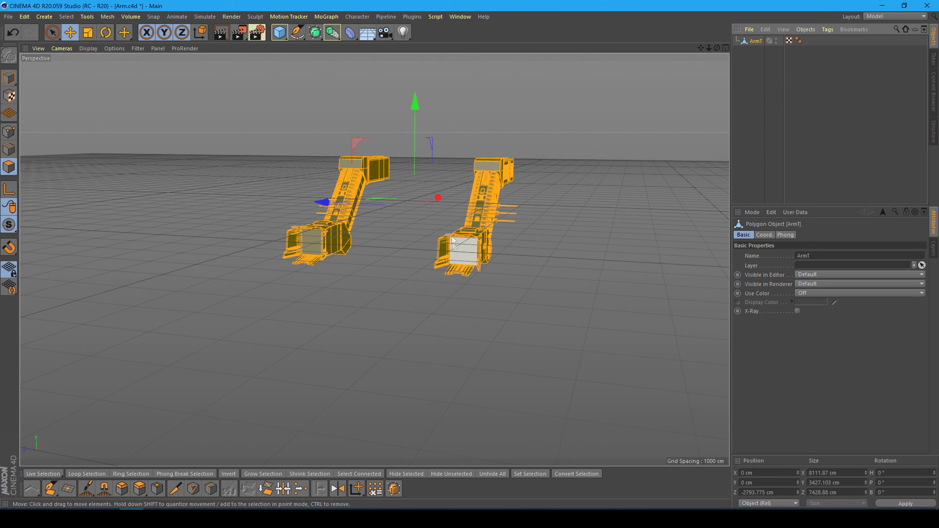
Step: Copy ArmT from Arm.c4d and bring it over to the Even Horizon22m scene for pasting
left_click(24, 16)
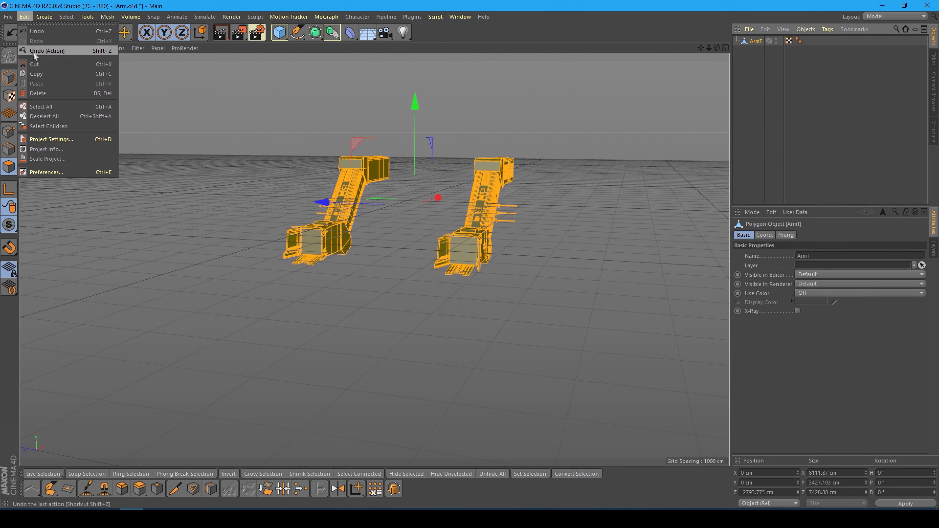
left_click(37, 75)
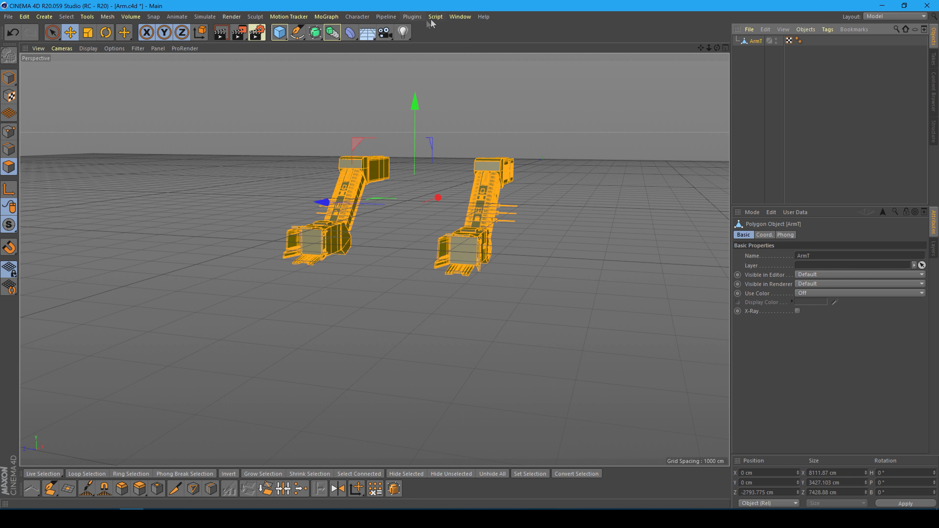
left_click(460, 16)
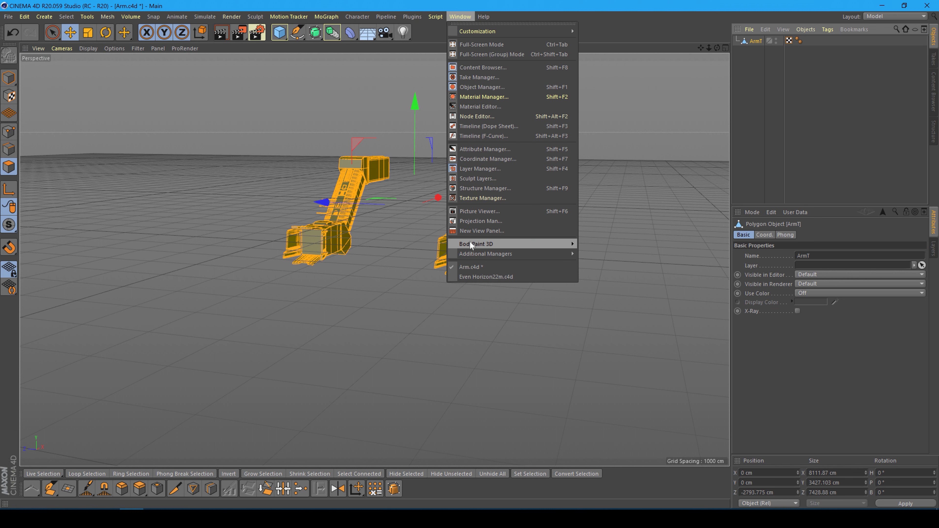
left_click(474, 274)
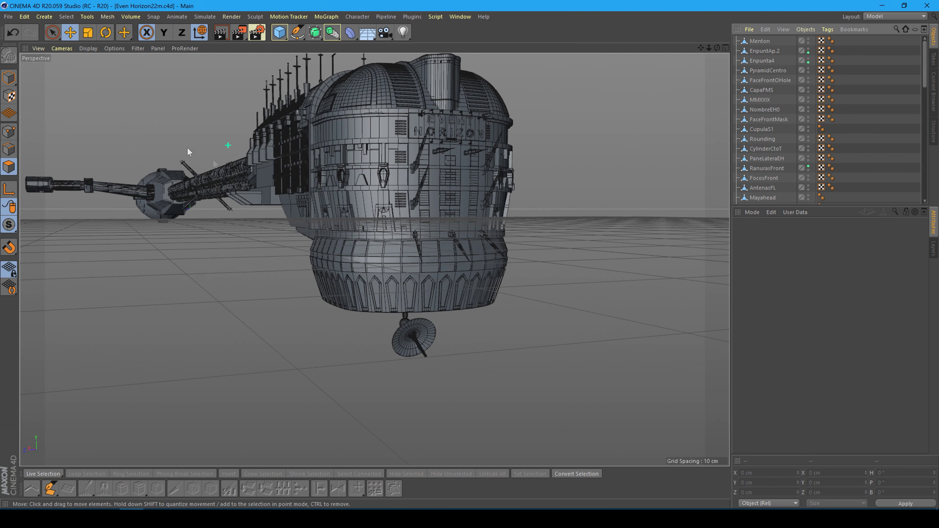
left_click(24, 17)
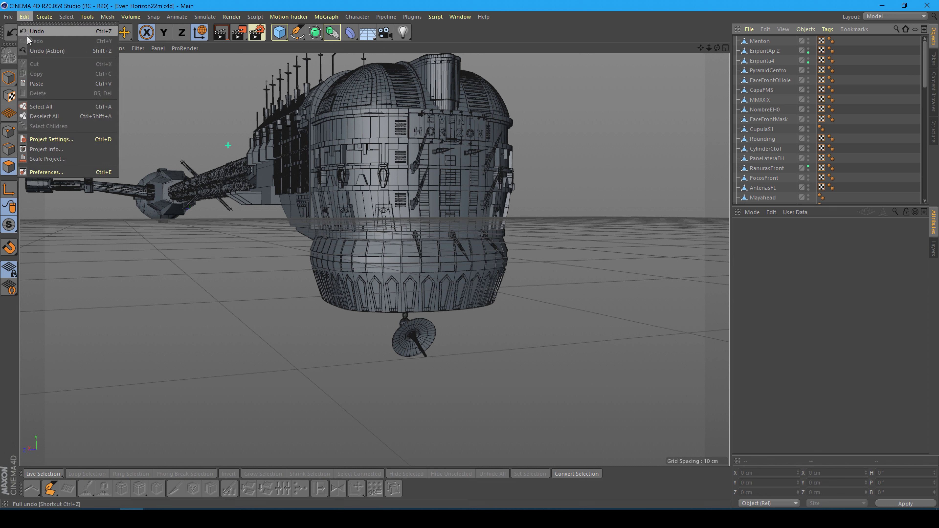
left_click(39, 85)
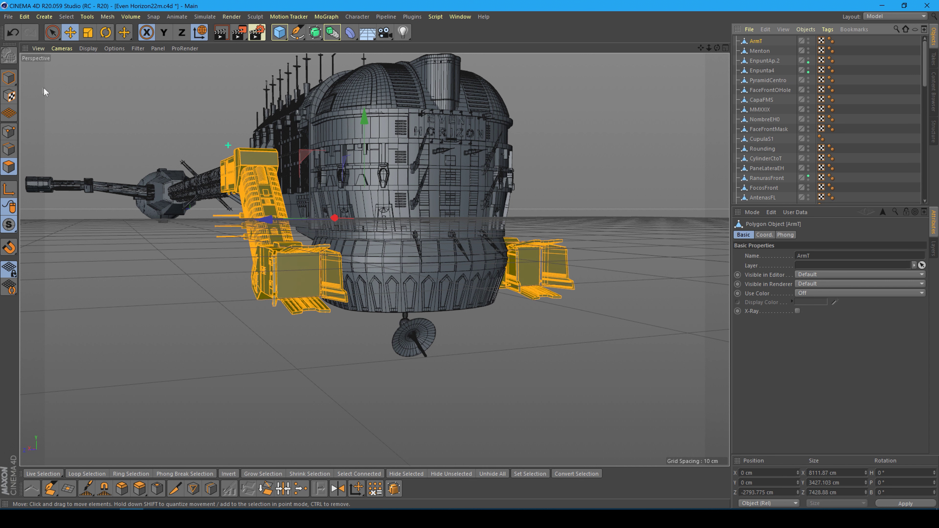
left_click_drag(717, 48, 691, 155)
left_click_drag(228, 145, 227, 145, "alt")
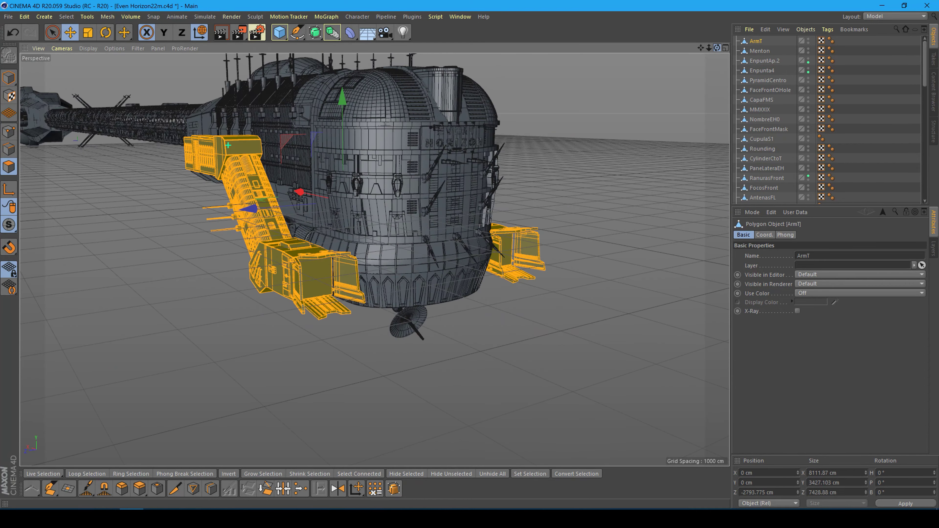
left_click_drag(706, 52, 468, 168, "alt")
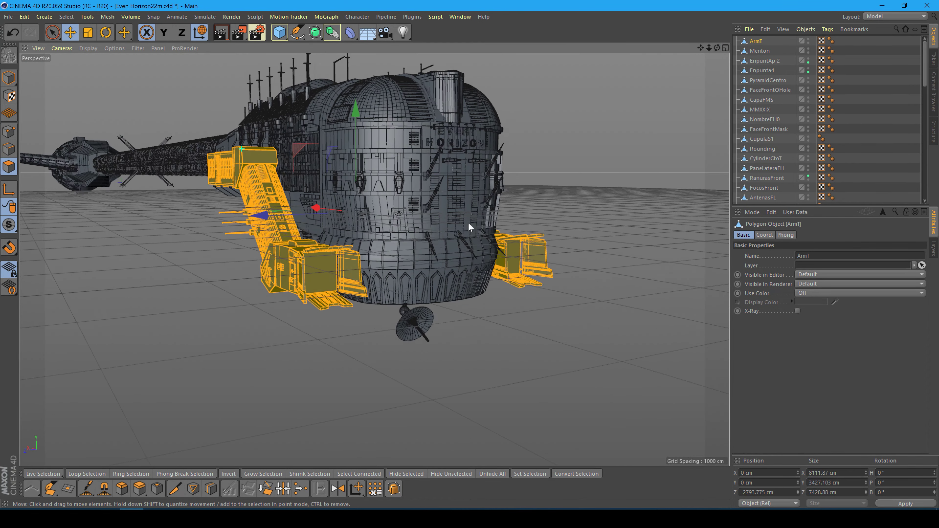
scroll(468, 168, "up", 3)
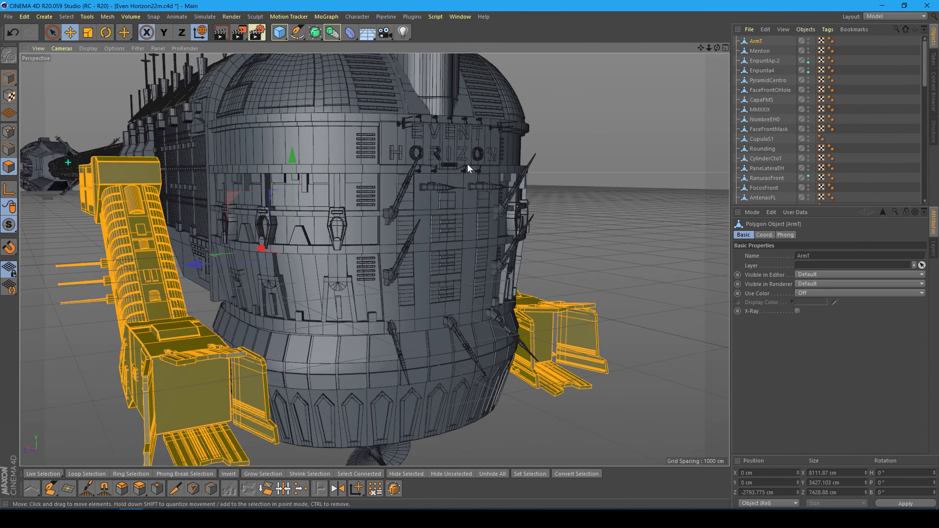
scroll(459, 163, "up", 3)
scroll(459, 163, "up", 3)
scroll(459, 164, "up", 3)
scroll(438, 163, "up", 3)
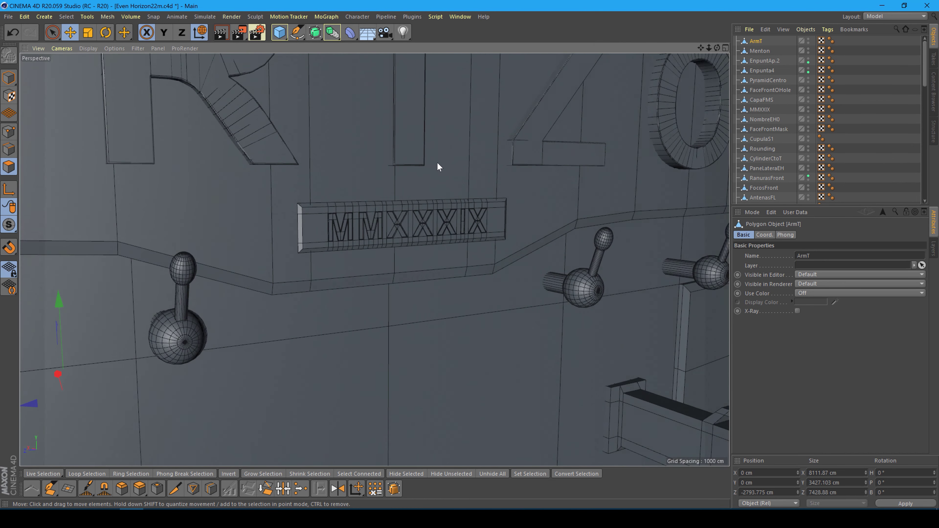
scroll(438, 163, "up", 3)
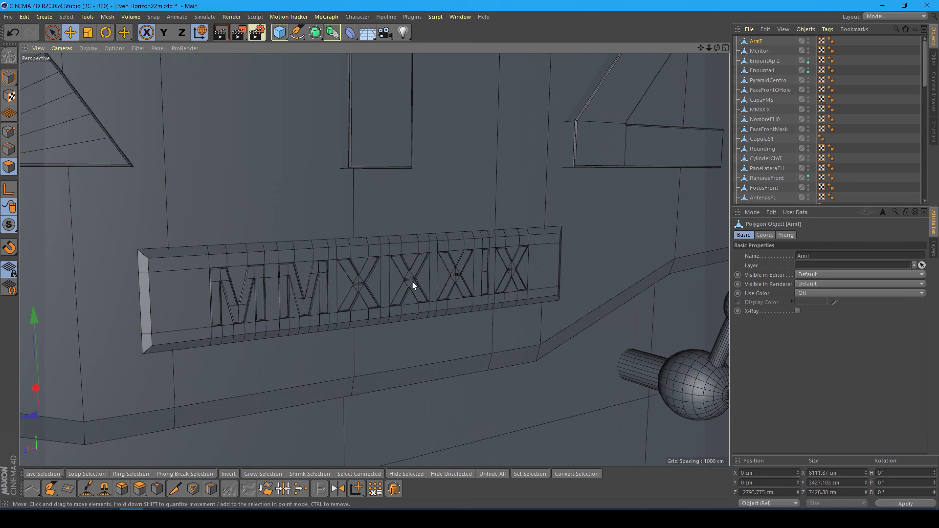
scroll(412, 285, "down", 5)
scroll(413, 282, "down", 5)
scroll(413, 282, "down", 3)
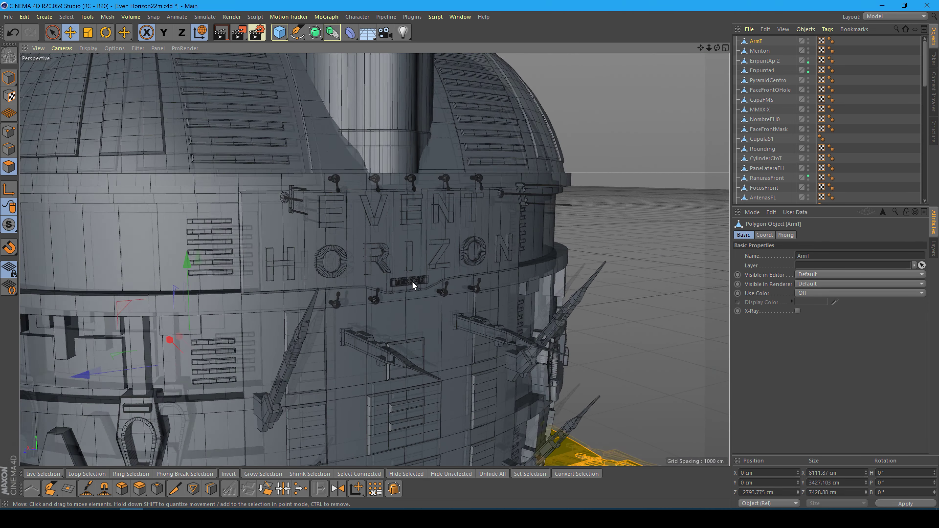
scroll(412, 282, "down", 3)
scroll(413, 282, "down", 3)
scroll(413, 284, "down", 3)
scroll(412, 285, "down", 3)
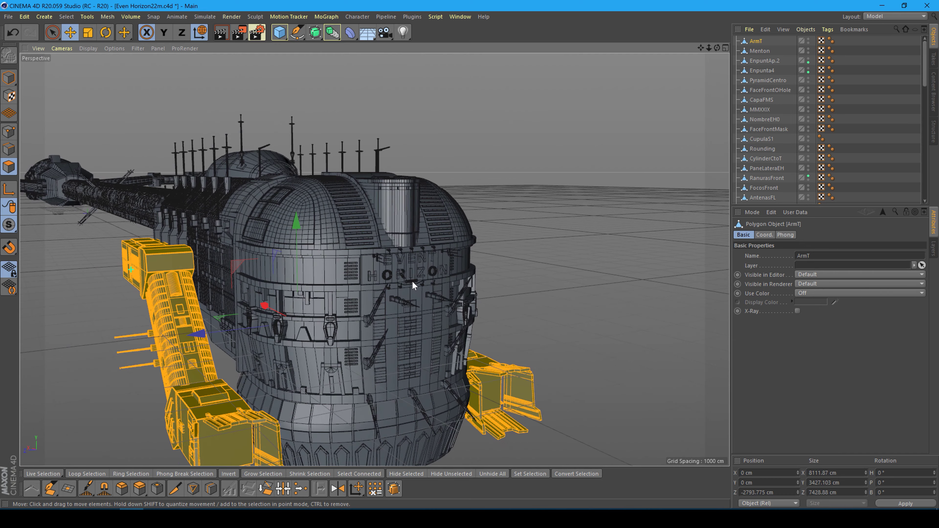
scroll(413, 284, "down", 3)
scroll(412, 284, "down", 3)
scroll(412, 281, "down", 3)
scroll(367, 257, "down", 3)
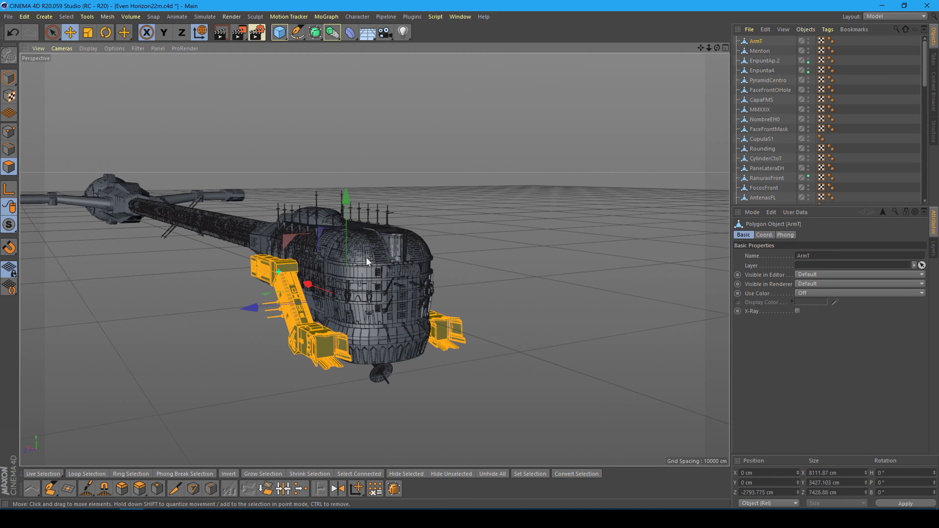
scroll(366, 257, "down", 3)
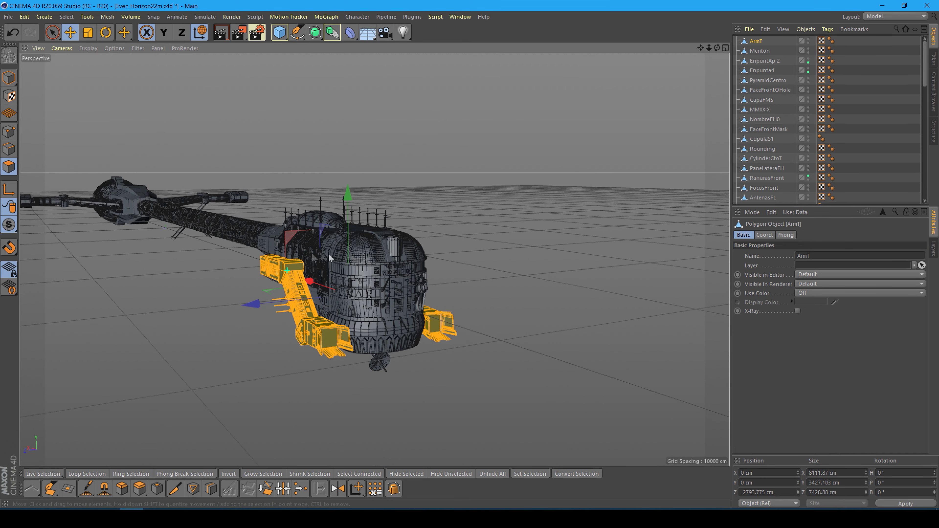
left_click(809, 31)
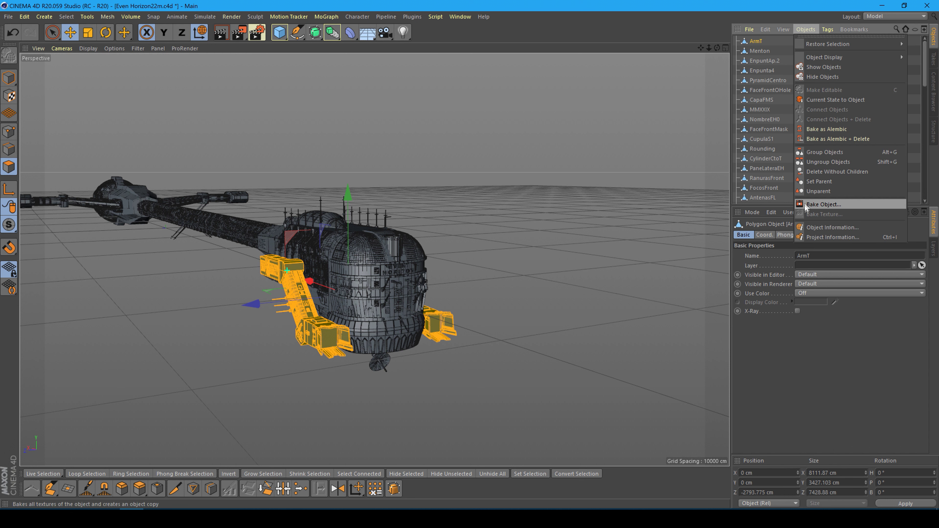
left_click(813, 238)
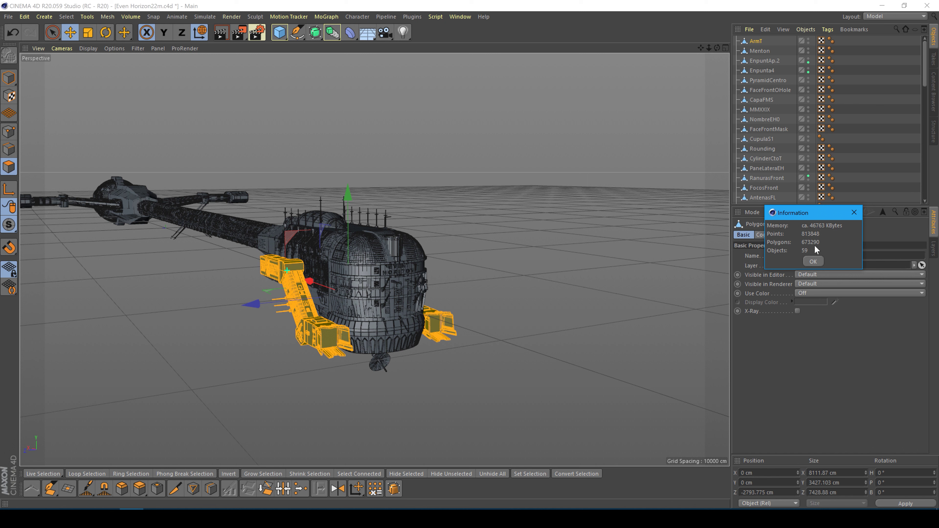
left_click(813, 261)
left_click_drag(596, 224, 569, 222, "alt")
left_click_drag(717, 47, 687, 55)
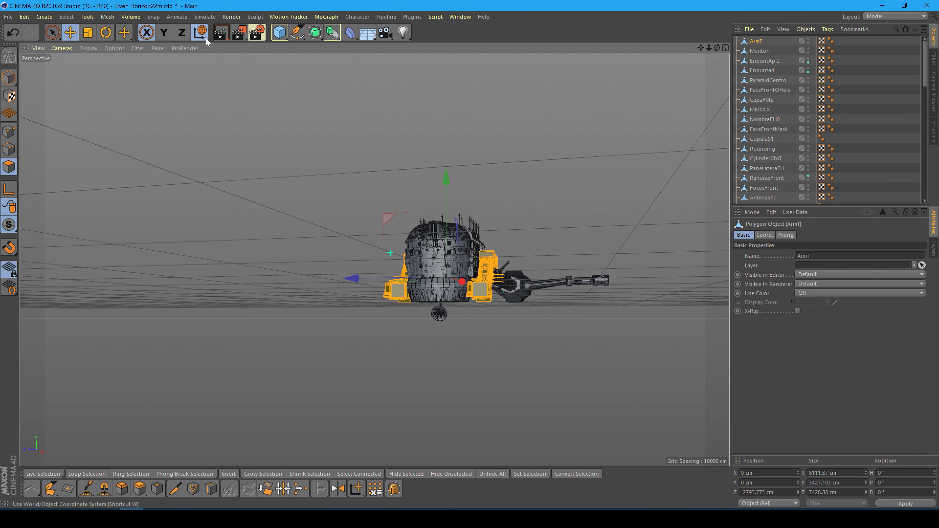
left_click(222, 34)
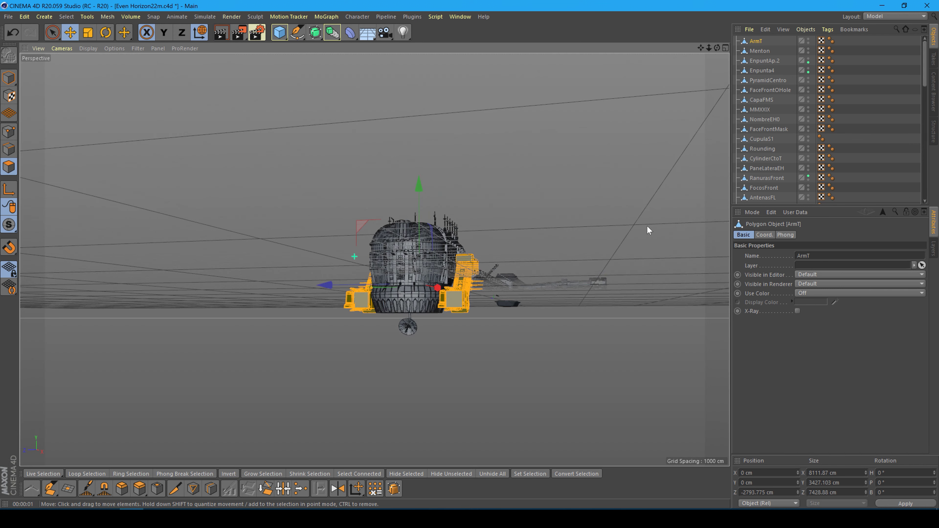
mouse_move(647, 230)
left_mouse_down("alt")
mouse_move(610, 257)
mouse_move(579, 269)
mouse_move(579, 259)
left_mouse_up("alt")
mouse_move(717, 48)
left_mouse_down()
mouse_move(695, 63)
mouse_move(688, 55)
left_mouse_up()
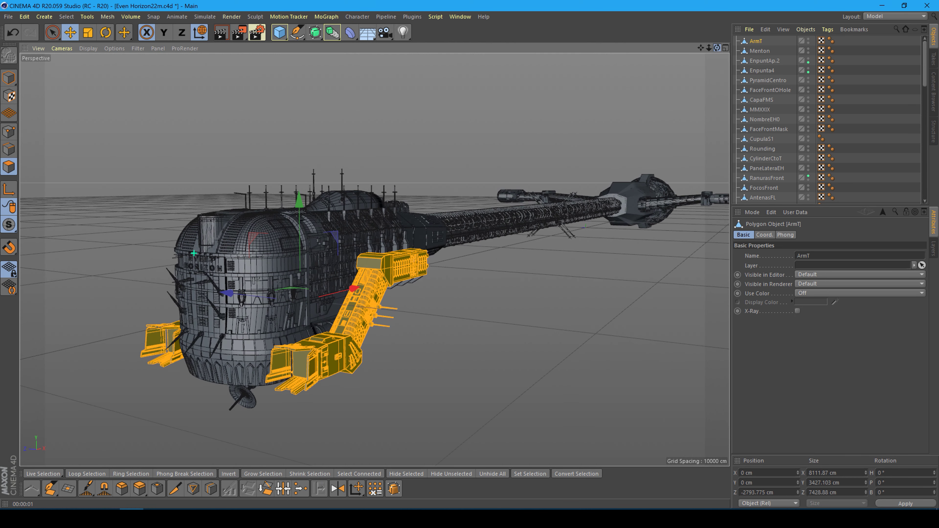
Step: Find and select JuntionLR in the Object Manager
scroll(676, 174, "up", 2)
scroll(675, 174, "up", 2)
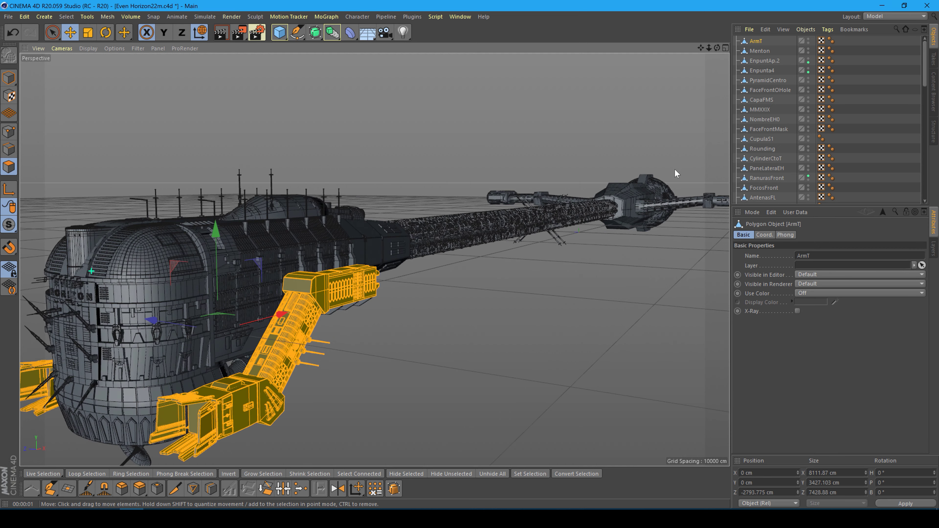
scroll(676, 174, "up", 2)
scroll(849, 150, "down", 5)
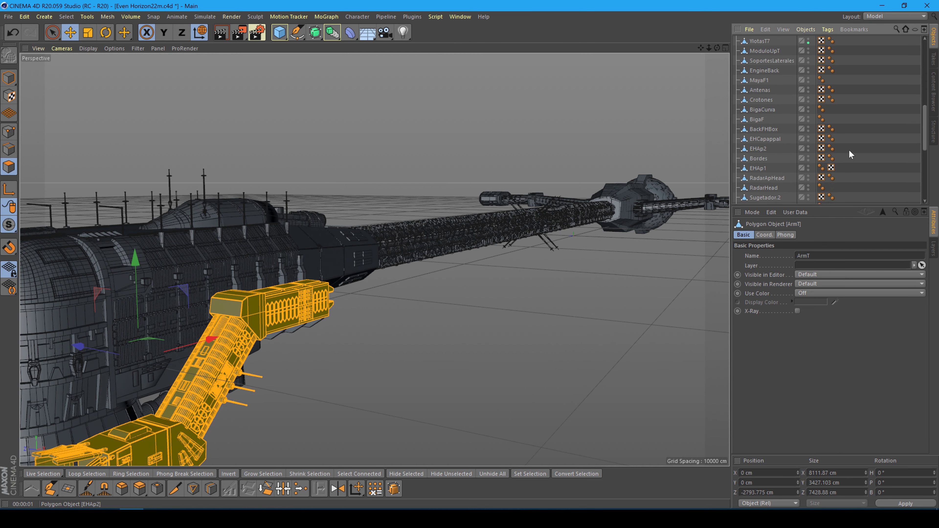
scroll(849, 150, "down", 3)
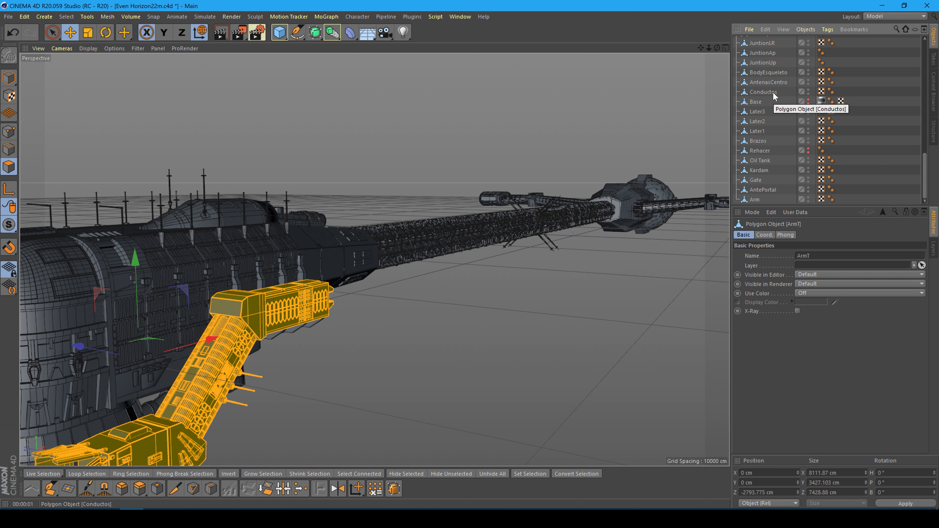
scroll(772, 93, "up", 3)
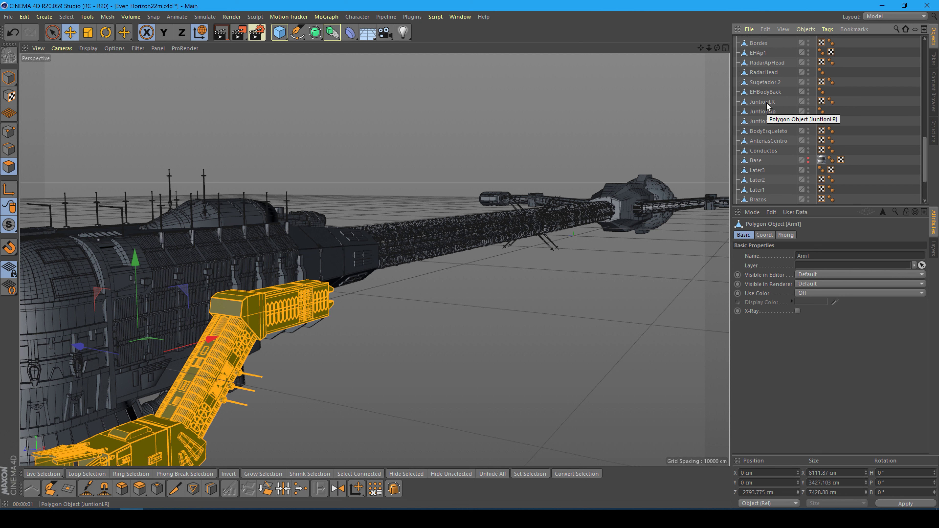
left_click(767, 102)
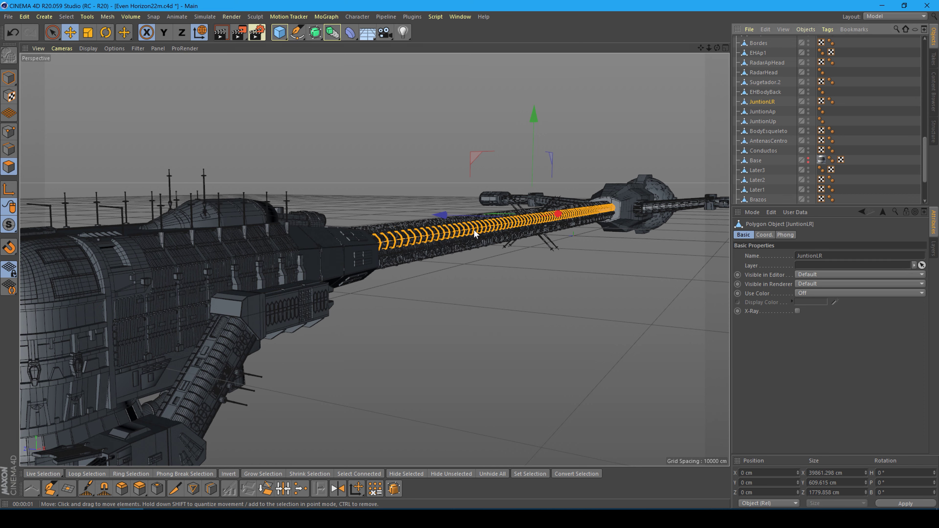
Step: Zoom in on the JuntionLR arches along the spine, then back out
scroll(475, 234, "up", 2)
scroll(475, 234, "up", 2)
scroll(475, 233, "up", 2)
scroll(476, 233, "up", 2)
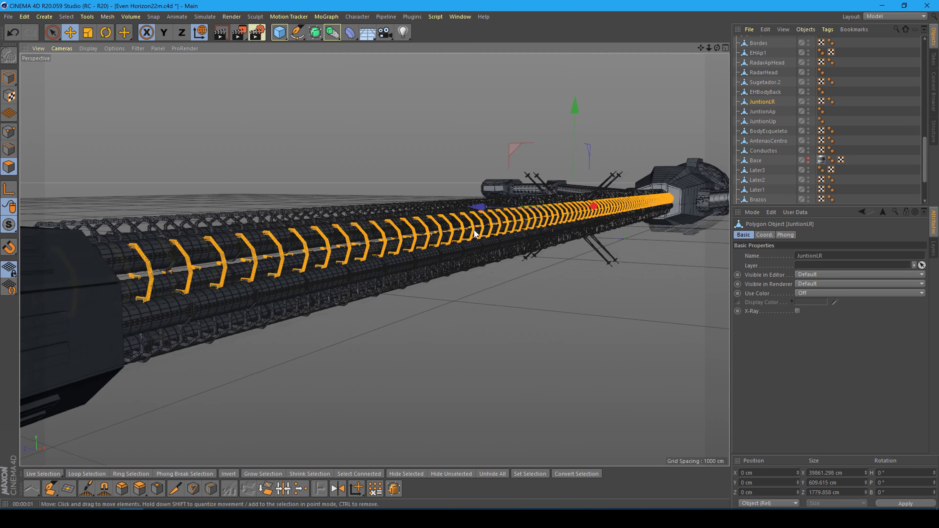
scroll(476, 234, "up", 2)
scroll(475, 234, "up", 2)
scroll(475, 234, "up", 2)
scroll(476, 234, "up", 2)
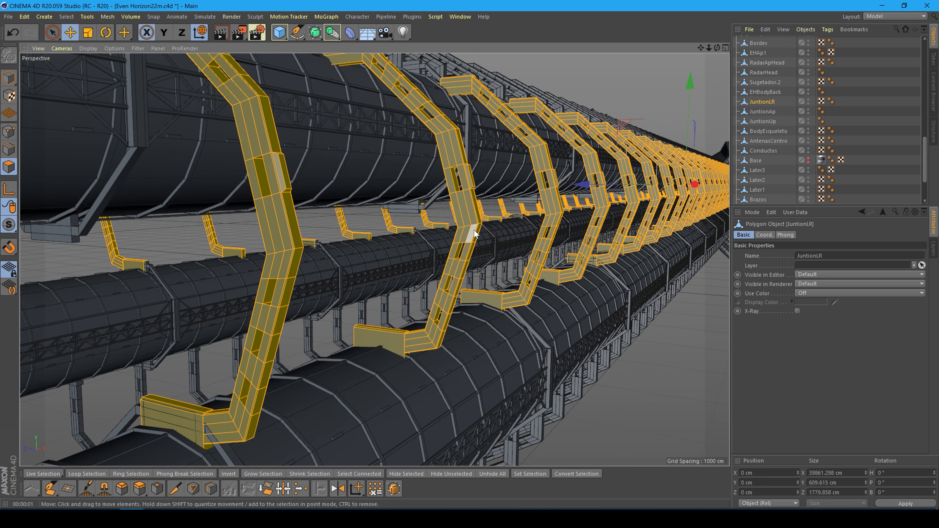
scroll(475, 234, "down", 2)
scroll(475, 234, "down", 2)
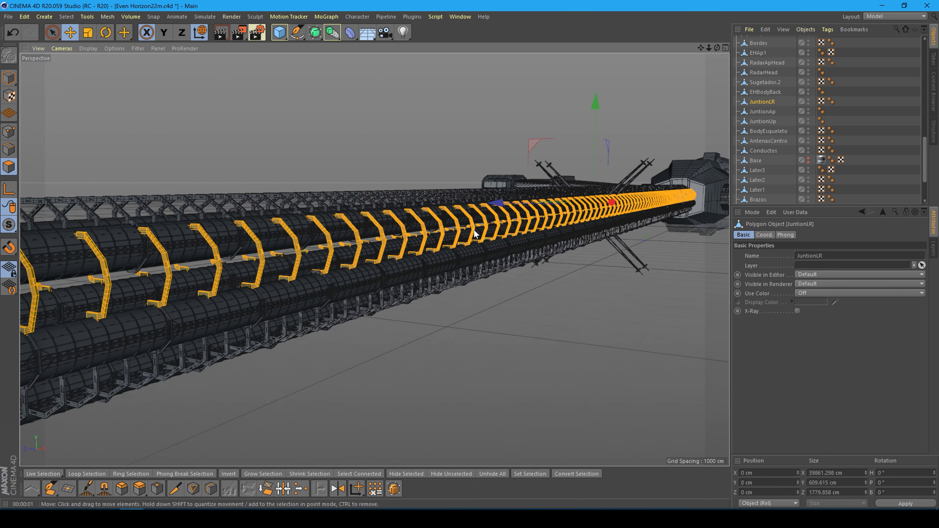
scroll(476, 234, "down", 2)
scroll(475, 234, "down", 2)
scroll(475, 234, "down", 1)
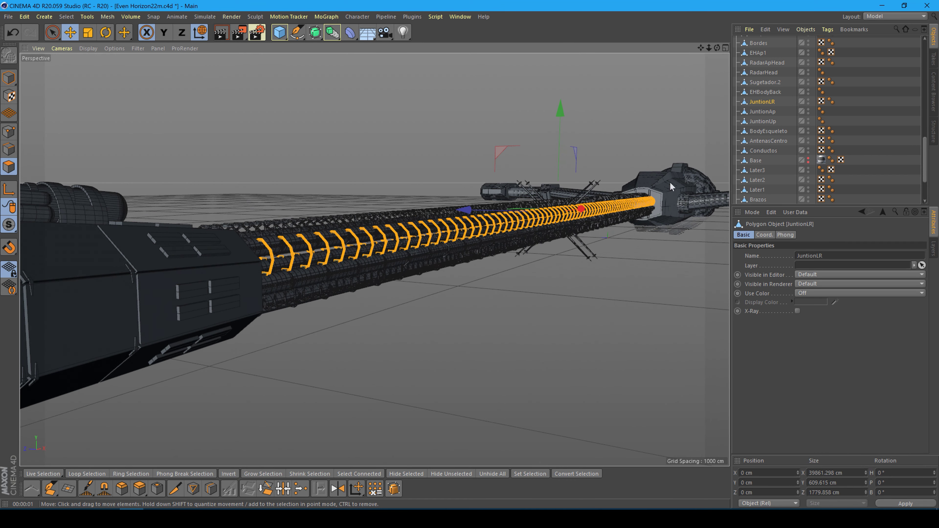
left_click(762, 112, "ctrl")
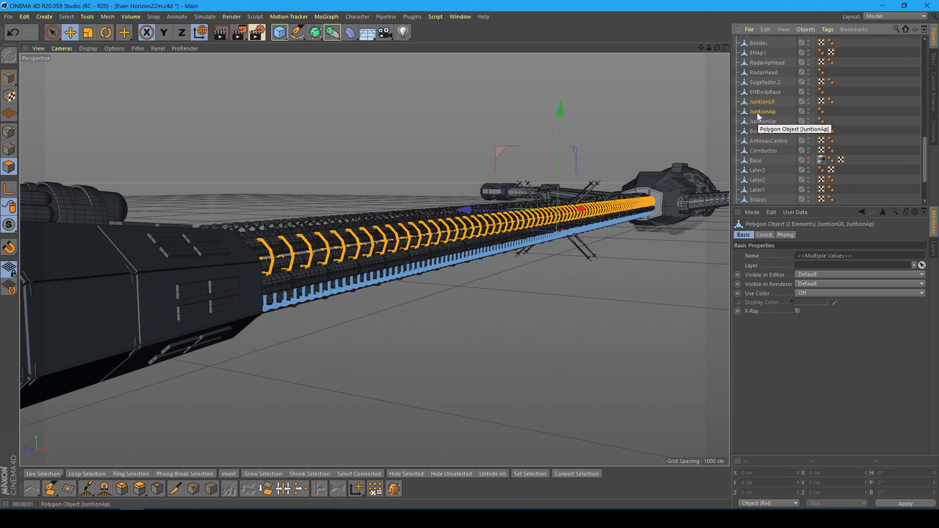
left_click(756, 121, "ctrl")
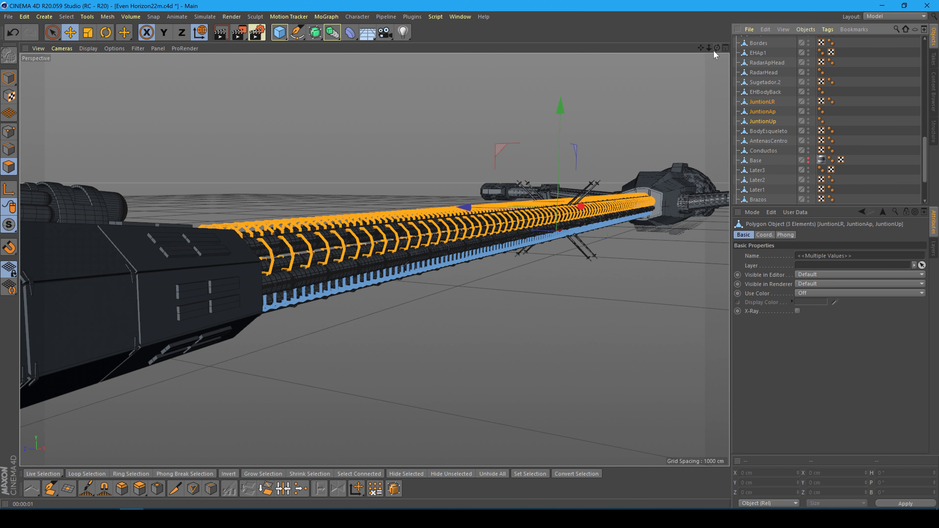
mouse_move(717, 48)
left_mouse_down()
mouse_move(638, 172)
mouse_move(706, 68)
mouse_move(665, 50)
mouse_move(651, 59)
left_mouse_up()
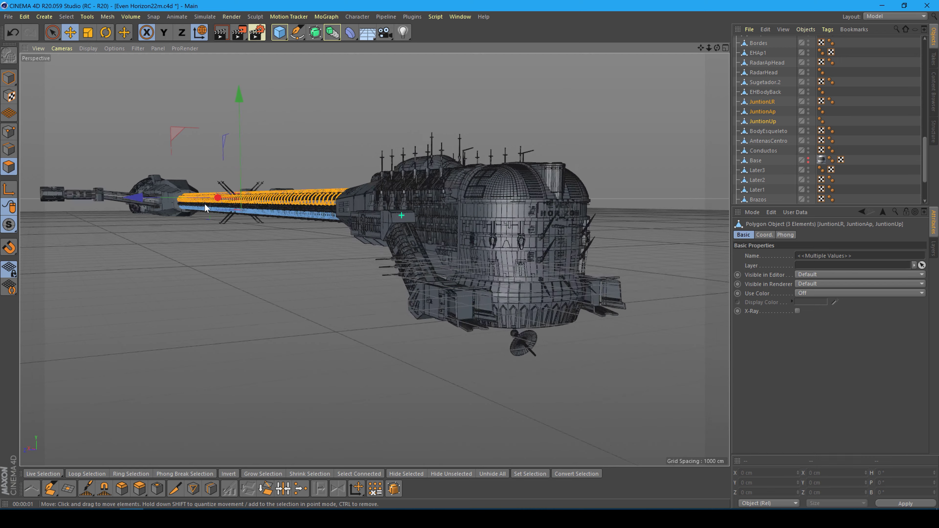
scroll(205, 205, "up", 2)
scroll(206, 204, "up", 2)
scroll(205, 204, "up", 2)
scroll(205, 204, "up", 2)
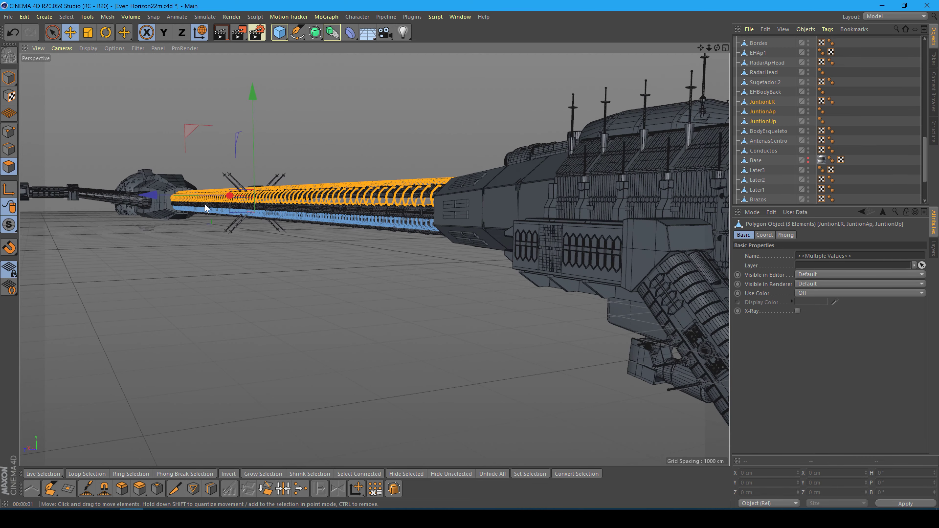
scroll(267, 202, "up", 2)
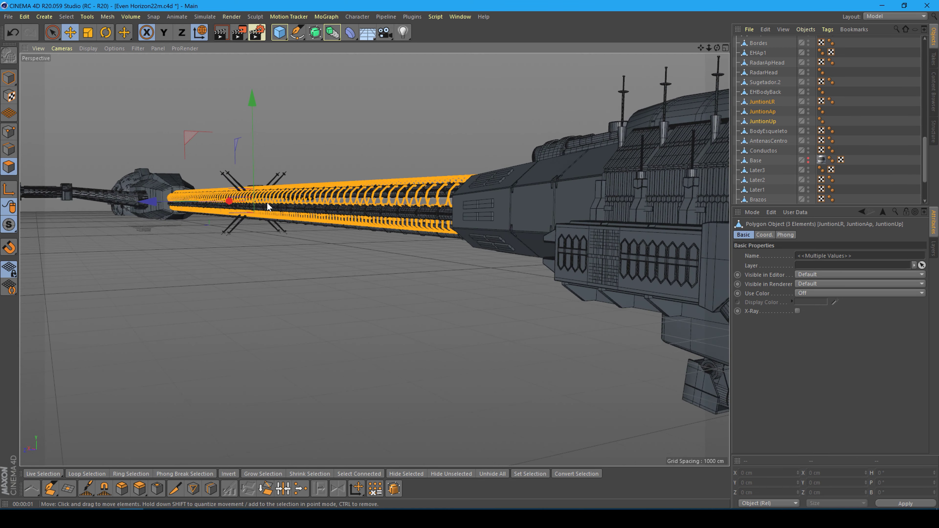
scroll(267, 202, "up", 2)
scroll(267, 202, "up", 1)
scroll(267, 202, "up", 1)
scroll(267, 202, "up", 2)
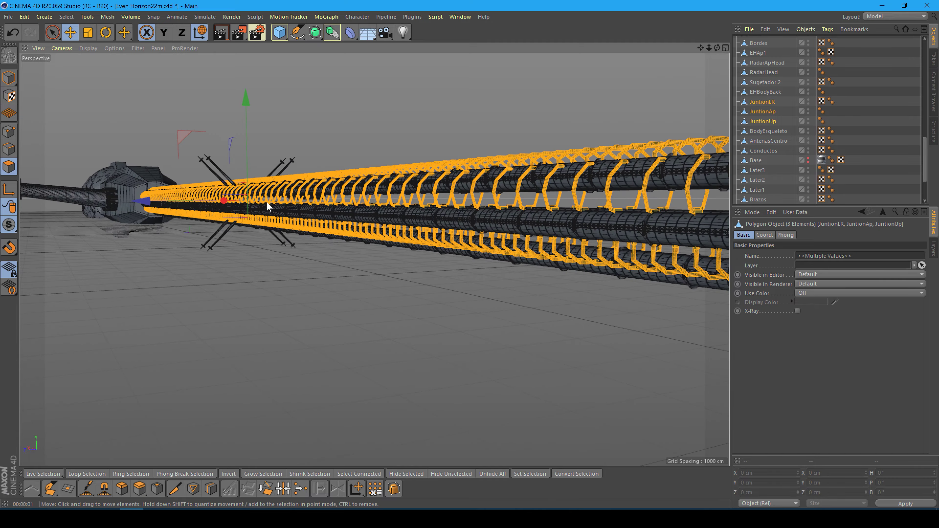
scroll(267, 202, "up", 2)
scroll(267, 202, "up", 1)
scroll(267, 202, "up", 2)
scroll(267, 202, "up", 2)
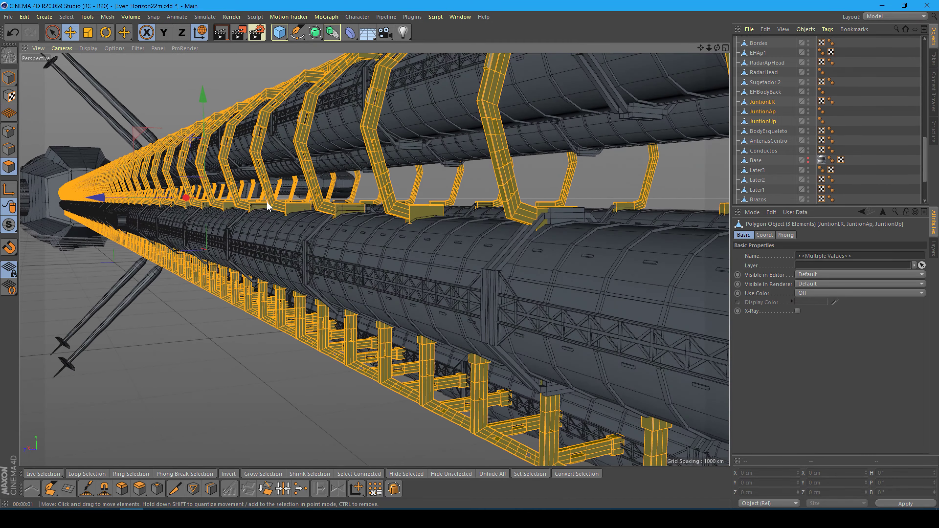
scroll(267, 202, "up", 2)
scroll(267, 205, "up", 3)
scroll(267, 204, "down", 5)
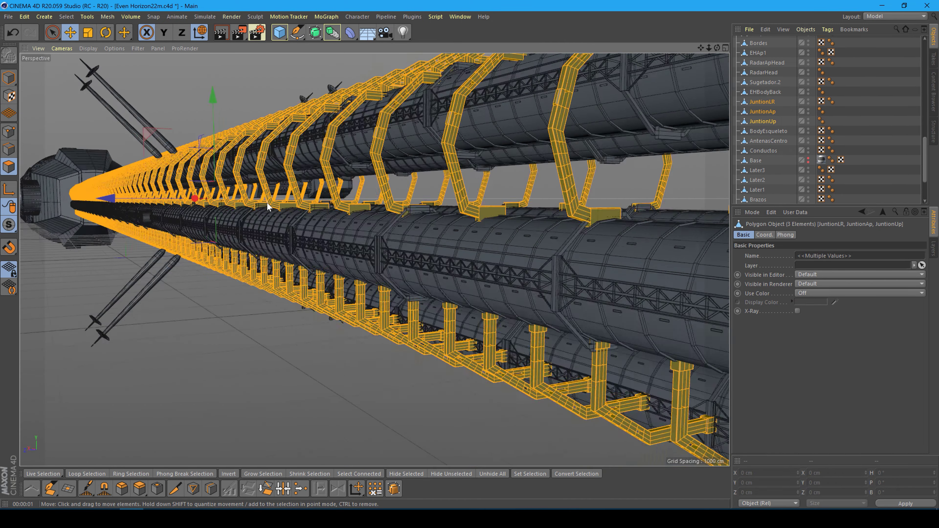
scroll(267, 204, "down", 3)
scroll(267, 204, "down", 1)
scroll(267, 204, "down", 1)
scroll(268, 204, "down", 2)
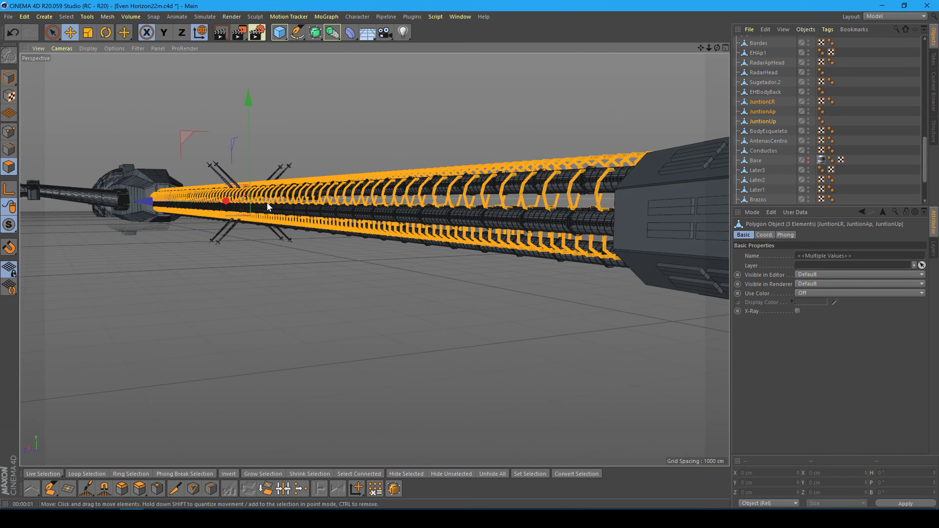
scroll(268, 203, "down", 1)
scroll(267, 203, "down", 1)
scroll(267, 204, "down", 1)
scroll(267, 204, "down", 2)
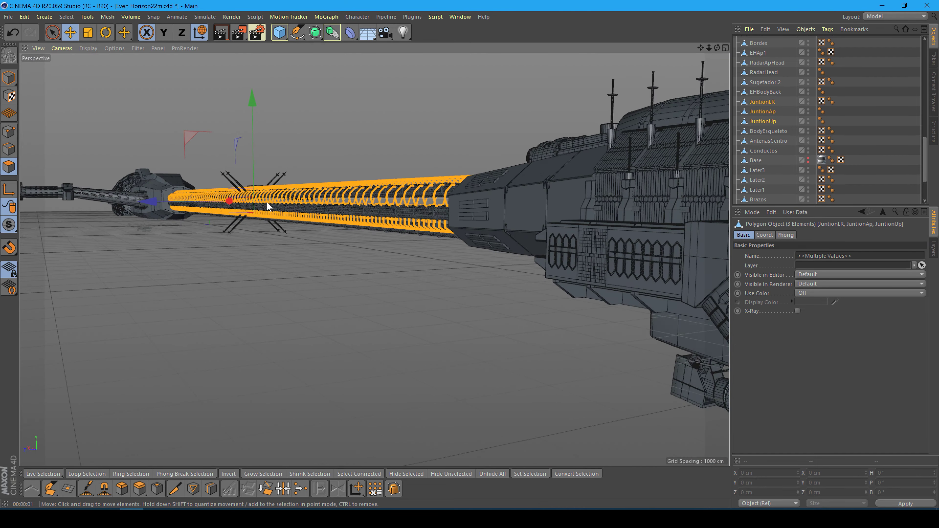
scroll(268, 204, "down", 2)
scroll(267, 204, "down", 2)
scroll(267, 204, "down", 1)
scroll(267, 204, "down", 2)
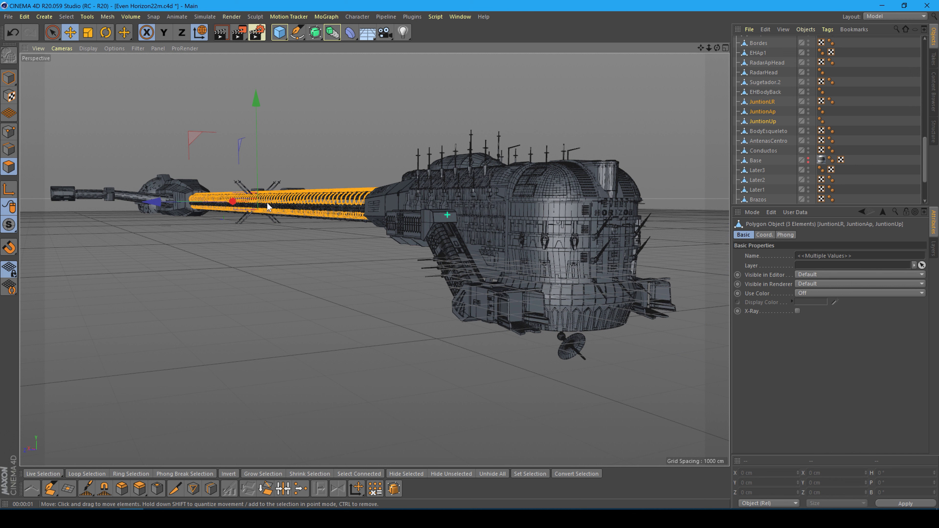
scroll(267, 204, "down", 2)
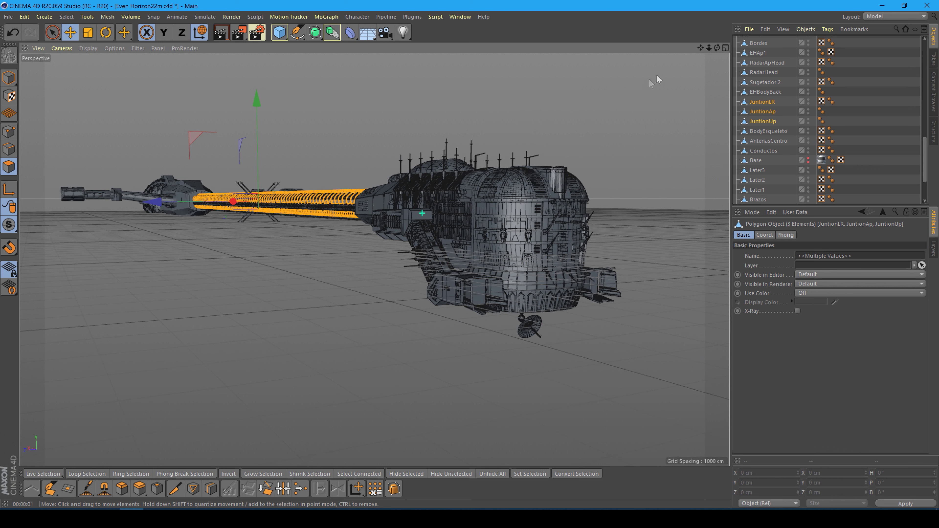
Step: Maximize the Back view from the four-view layout and zoom in on the junctions
left_click(726, 48)
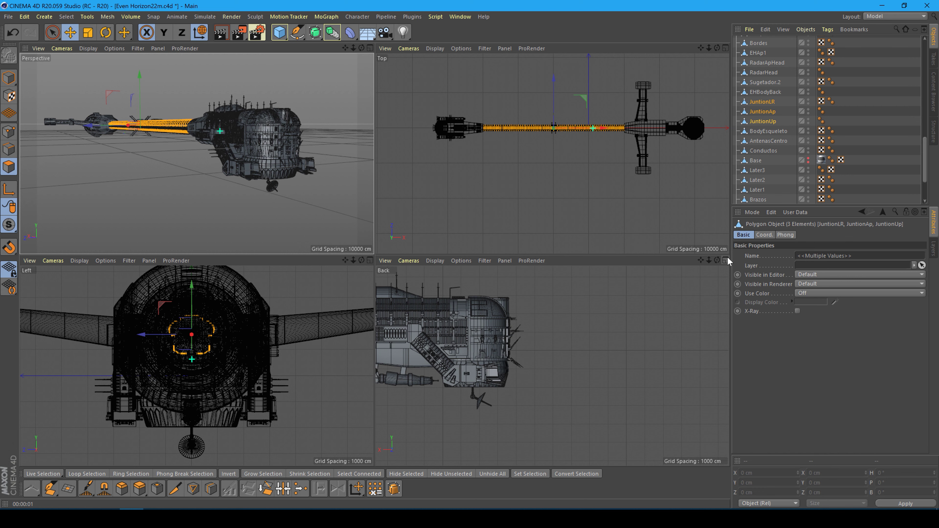
left_click(726, 259)
scroll(668, 239, "down", 2)
scroll(668, 240, "down", 2)
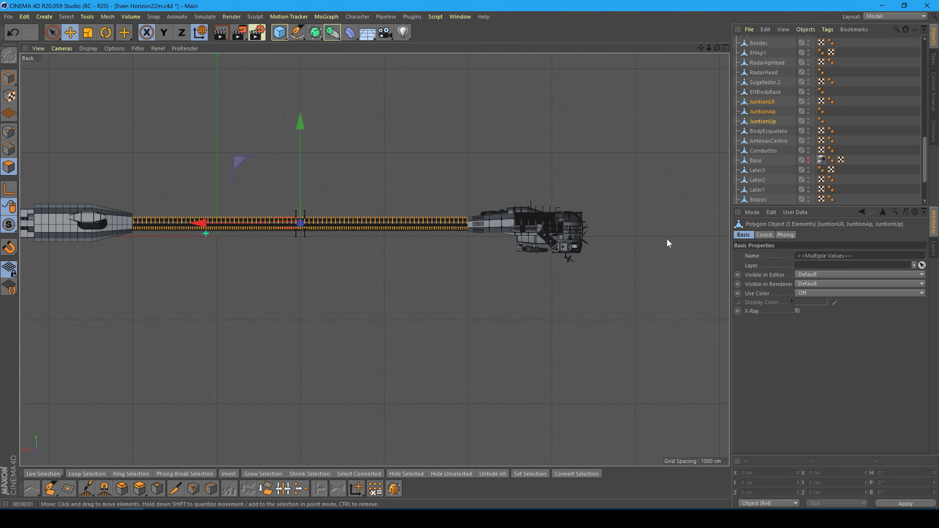
scroll(481, 256, "down", 1)
scroll(409, 255, "up", 2)
scroll(406, 236, "up", 2)
scroll(396, 182, "up", 1)
scroll(391, 173, "up", 1)
scroll(391, 173, "up", 1)
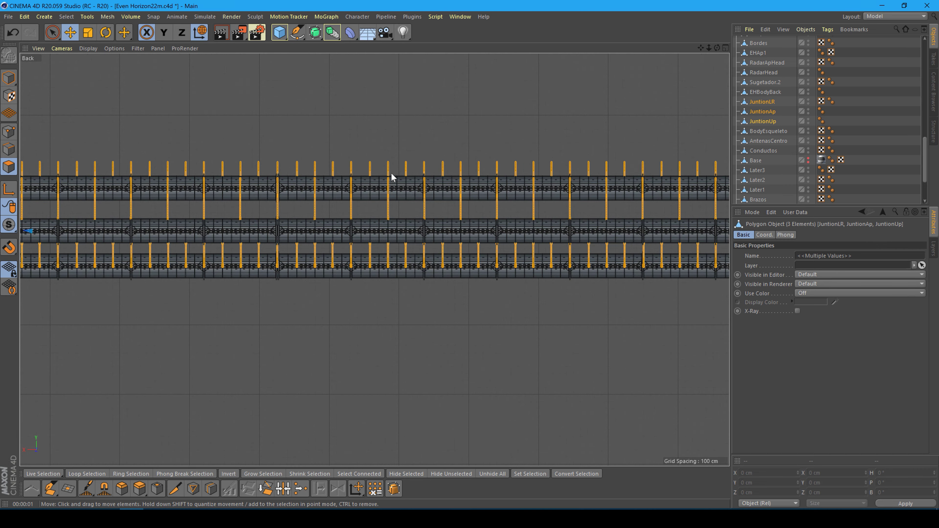
scroll(391, 172, "up", 2)
scroll(392, 172, "up", 1)
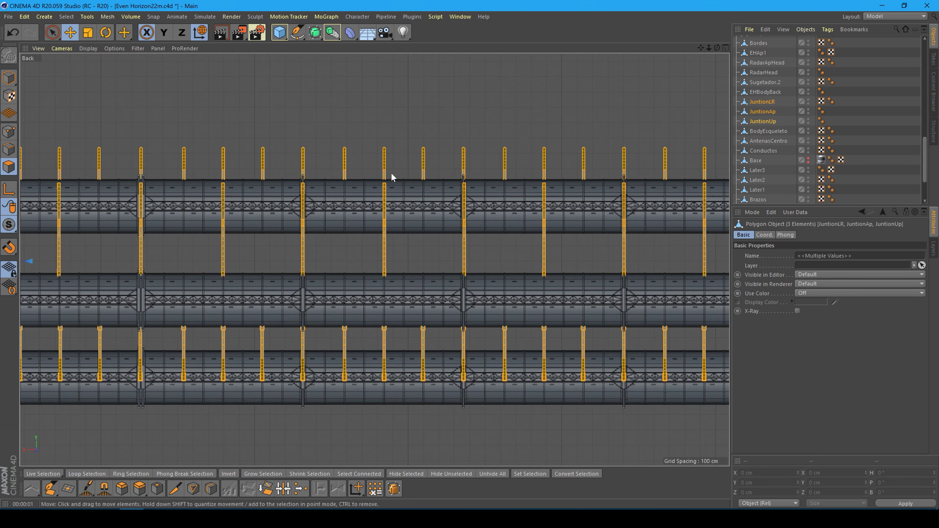
scroll(391, 173, "down", 1)
scroll(392, 173, "down", 1)
scroll(391, 173, "down", 1)
scroll(391, 173, "down", 1)
scroll(391, 172, "down", 1)
scroll(391, 172, "down", 1)
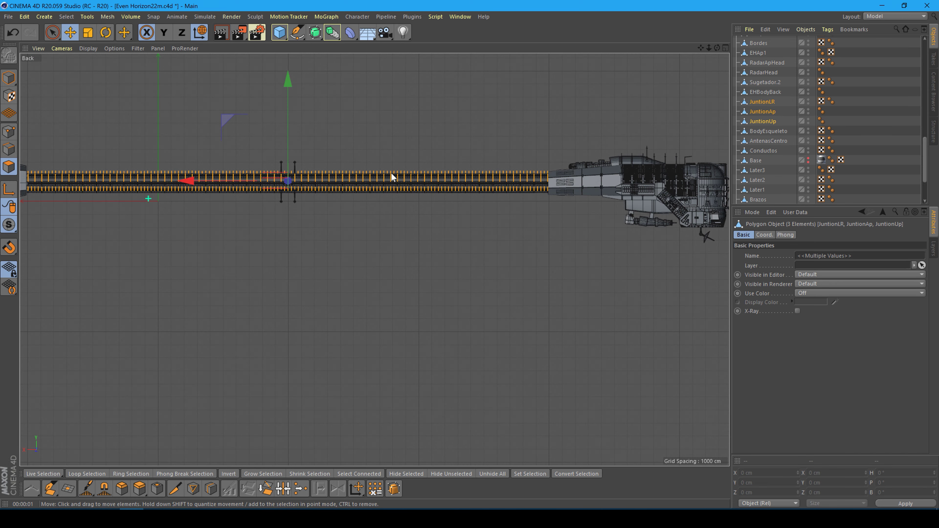
scroll(392, 177, "down", 1)
scroll(603, 191, "up", 1)
scroll(619, 168, "up", 1)
scroll(619, 166, "up", 2)
scroll(619, 167, "up", 2)
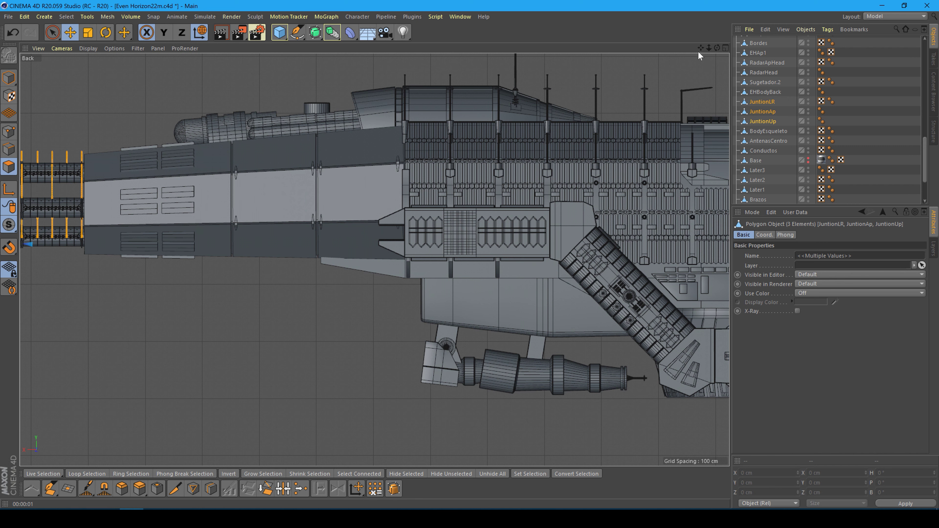
Step: Pan the Back view along the main hull, then return to a maximized Perspective view
mouse_move(701, 47)
left_mouse_down()
mouse_move(246, 62)
mouse_move(225, 39)
left_mouse_up()
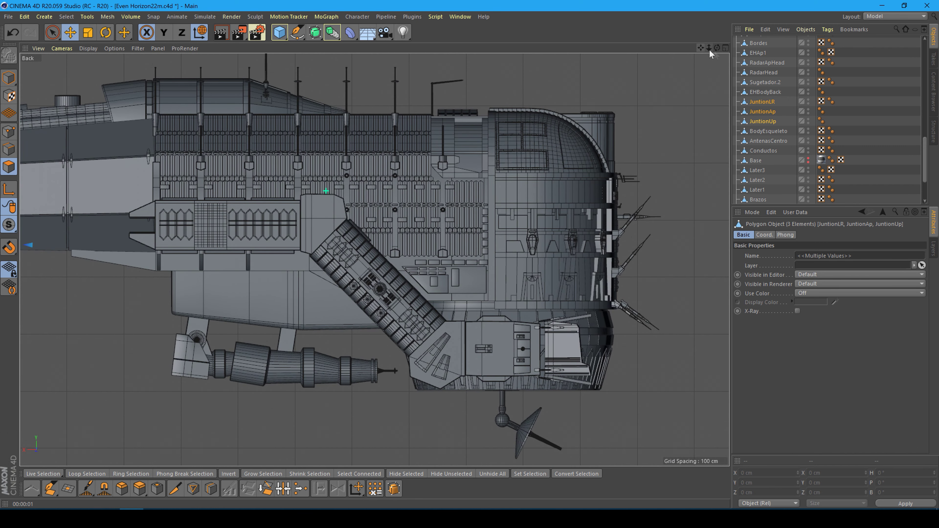
scroll(657, 89, "down", 1)
scroll(657, 89, "down", 2)
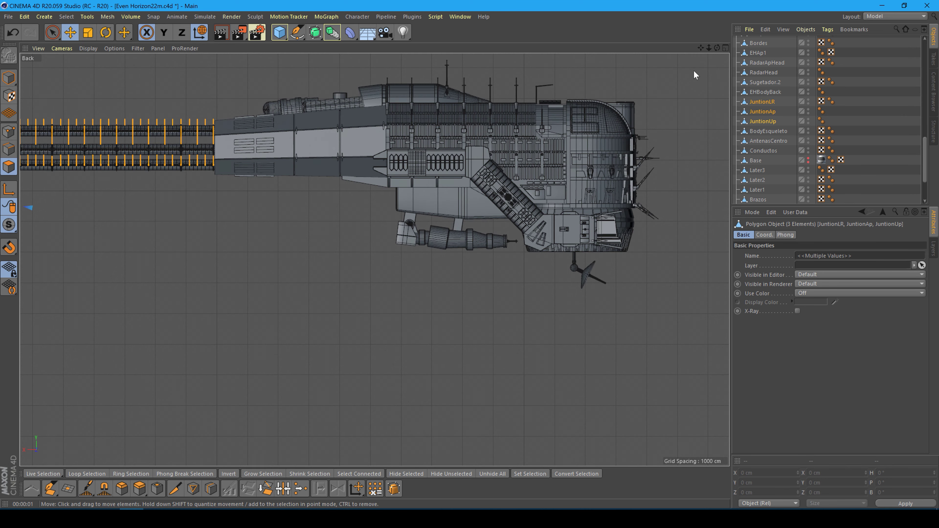
left_click(727, 47)
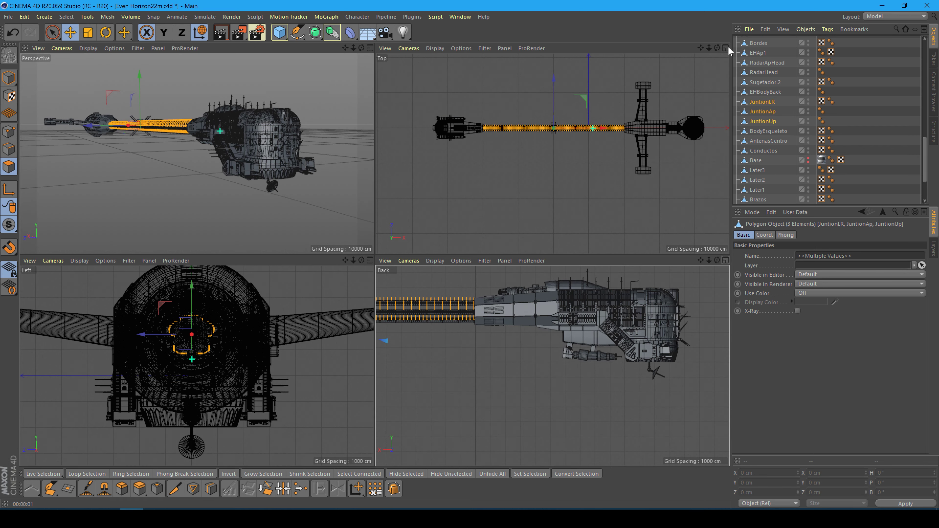
left_click(369, 49)
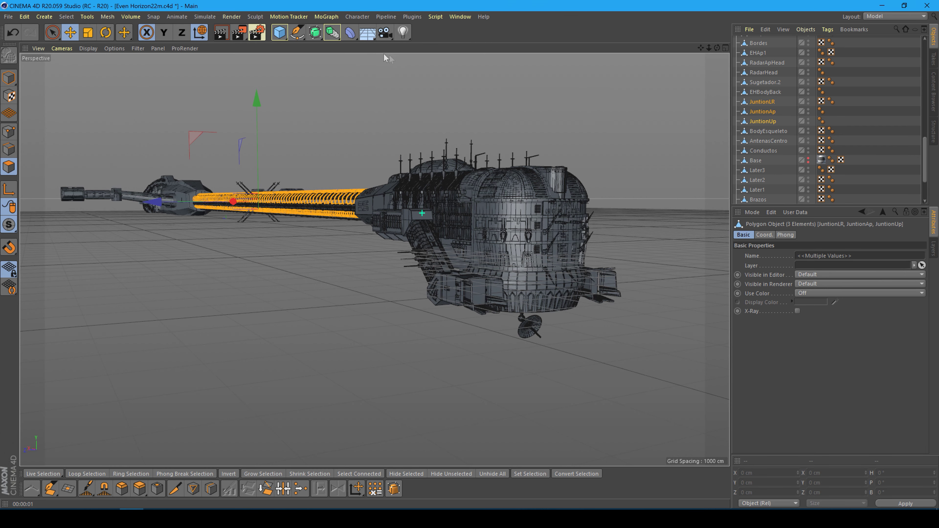
Step: Deselect the three junction objects and zoom in on the EVENT HORIZON hull lettering
left_click(867, 149)
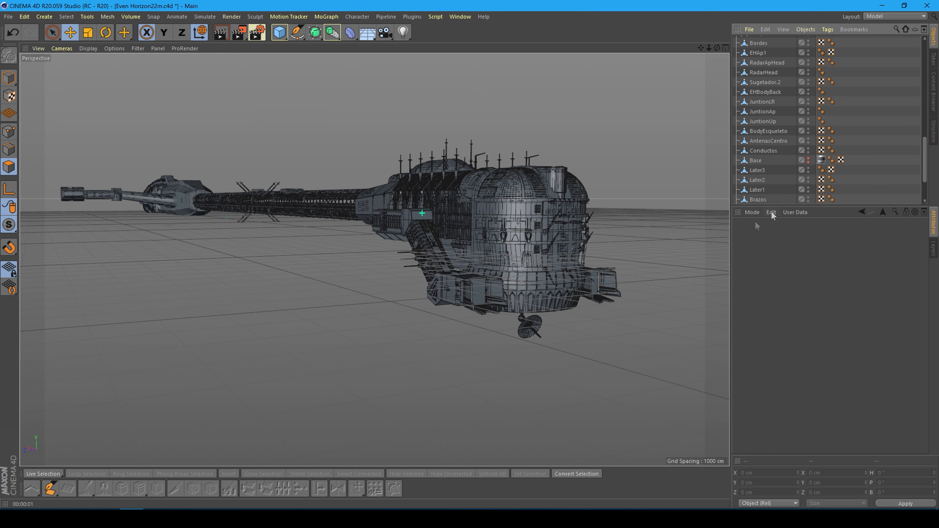
scroll(647, 279, "up", 2)
scroll(648, 278, "up", 2)
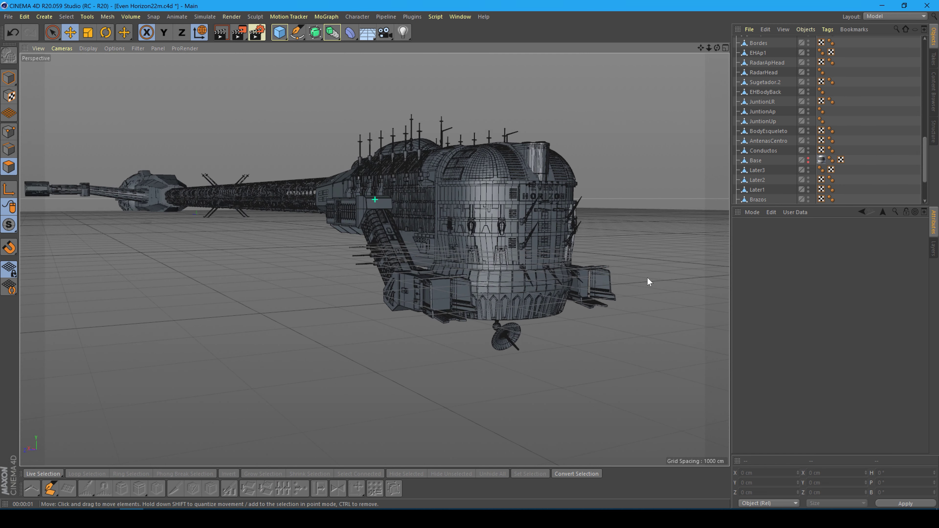
scroll(648, 278, "up", 2)
scroll(642, 237, "up", 2)
scroll(642, 237, "up", 2)
scroll(610, 204, "up", 2)
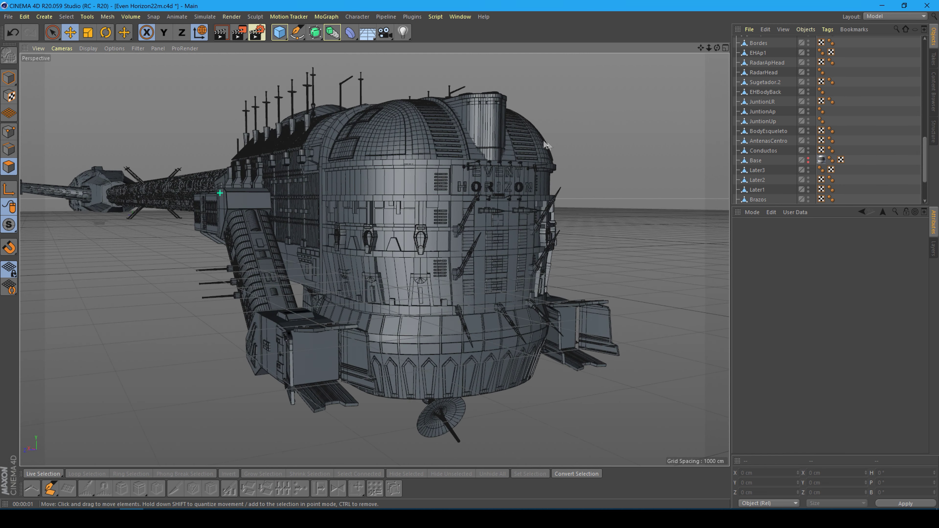
scroll(573, 166, "up", 2)
scroll(551, 144, "up", 3)
scroll(558, 148, "up", 2)
scroll(559, 148, "up", 2)
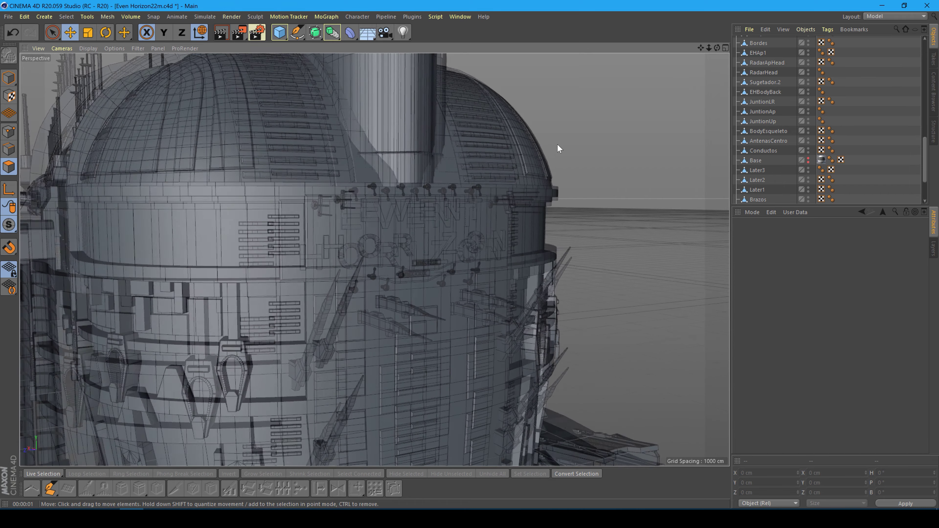
scroll(558, 148, "up", 2)
Step: Zoom back out to frame the whole ship in perspective
scroll(558, 148, "down", 2)
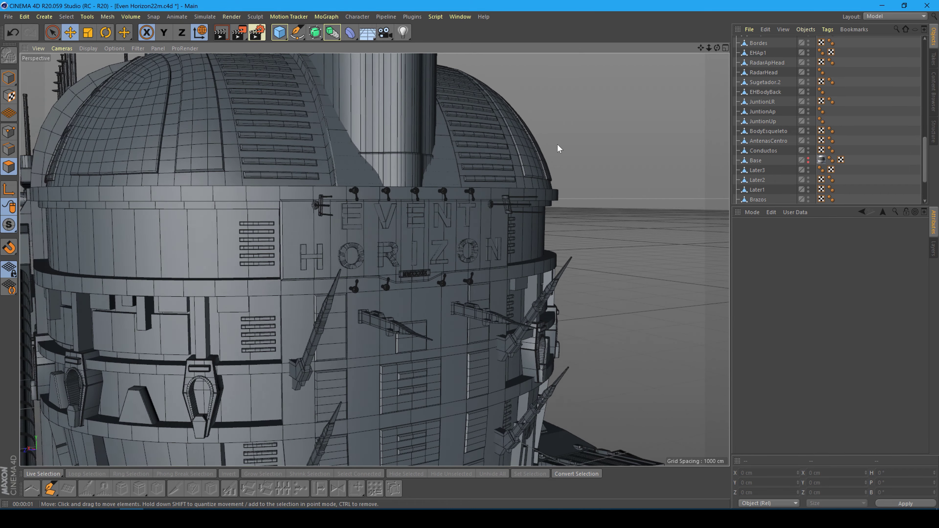
scroll(558, 148, "down", 1)
scroll(559, 149, "down", 2)
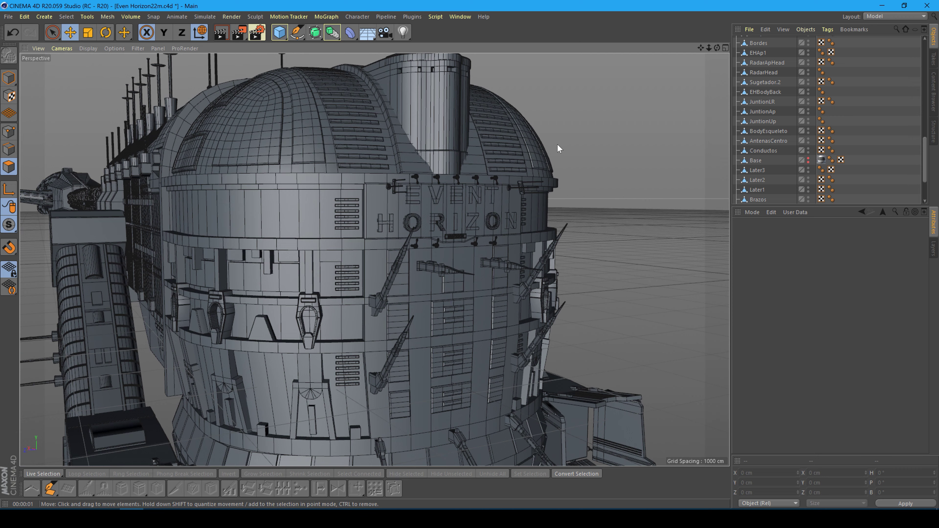
scroll(558, 148, "down", 2)
scroll(558, 148, "down", 2)
scroll(558, 149, "down", 1)
scroll(558, 149, "down", 1)
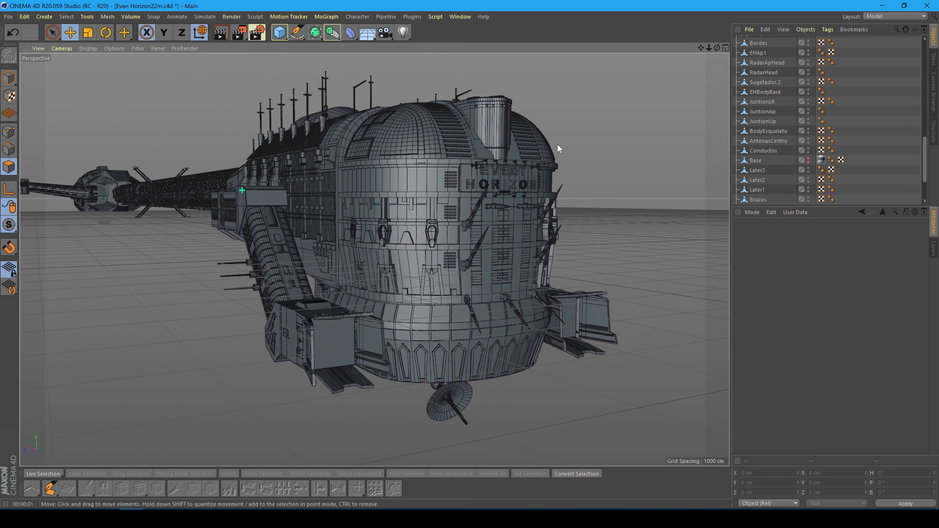
scroll(558, 148, "down", 2)
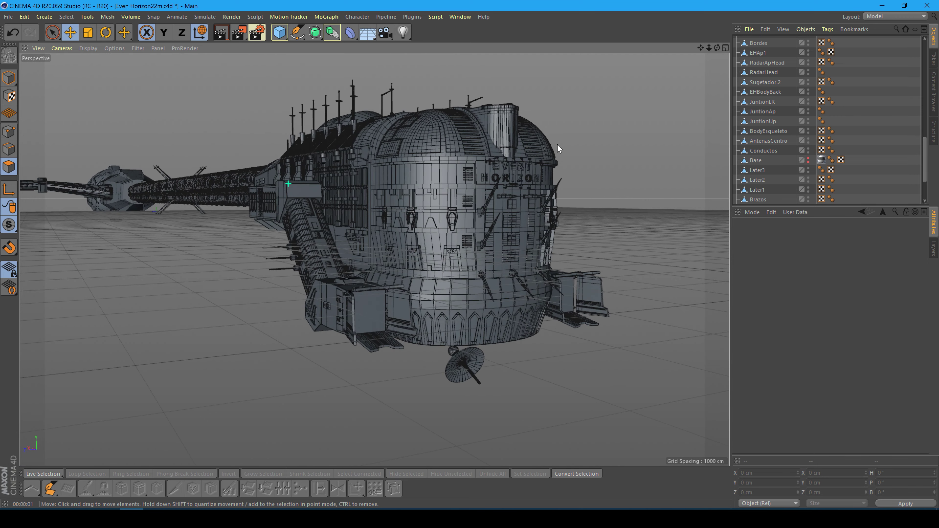
scroll(559, 149, "down", 2)
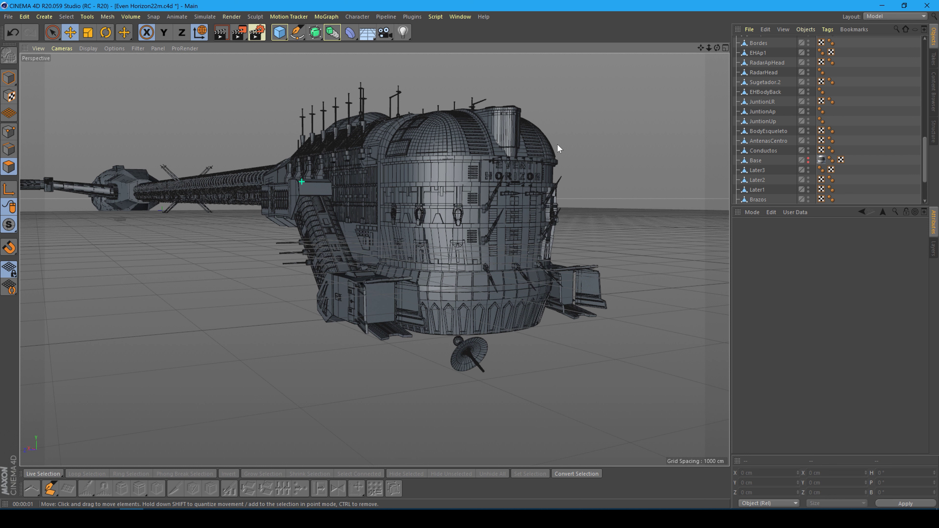